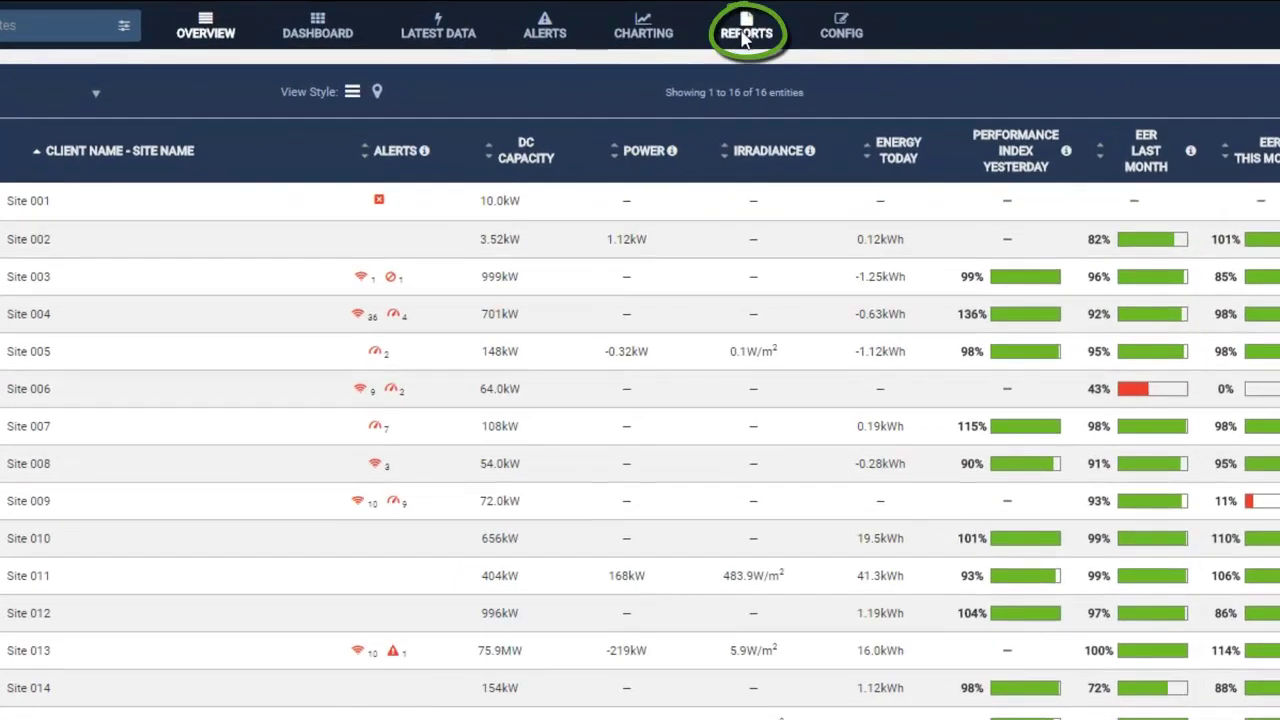
Go from the fleet overview to the Reports area's Data Extracts page.
left_click(744, 36)
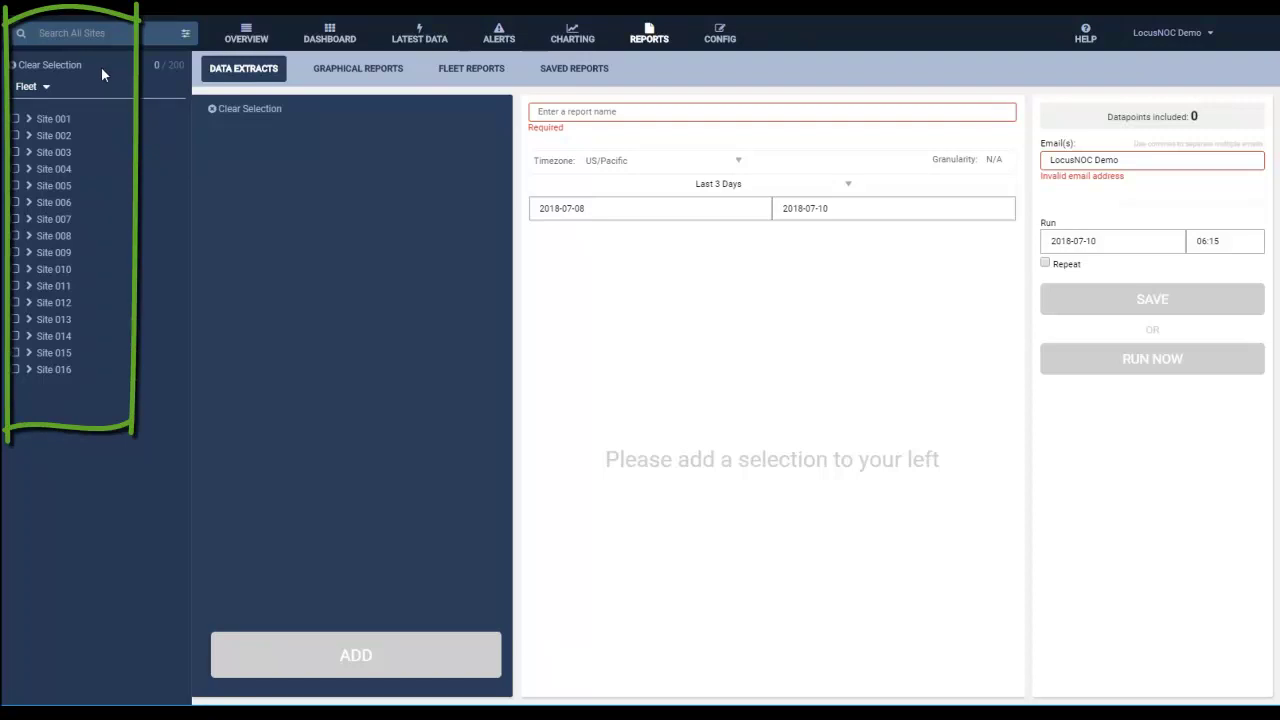
Filter the site list to show only the Group B sites.
left_click(46, 88)
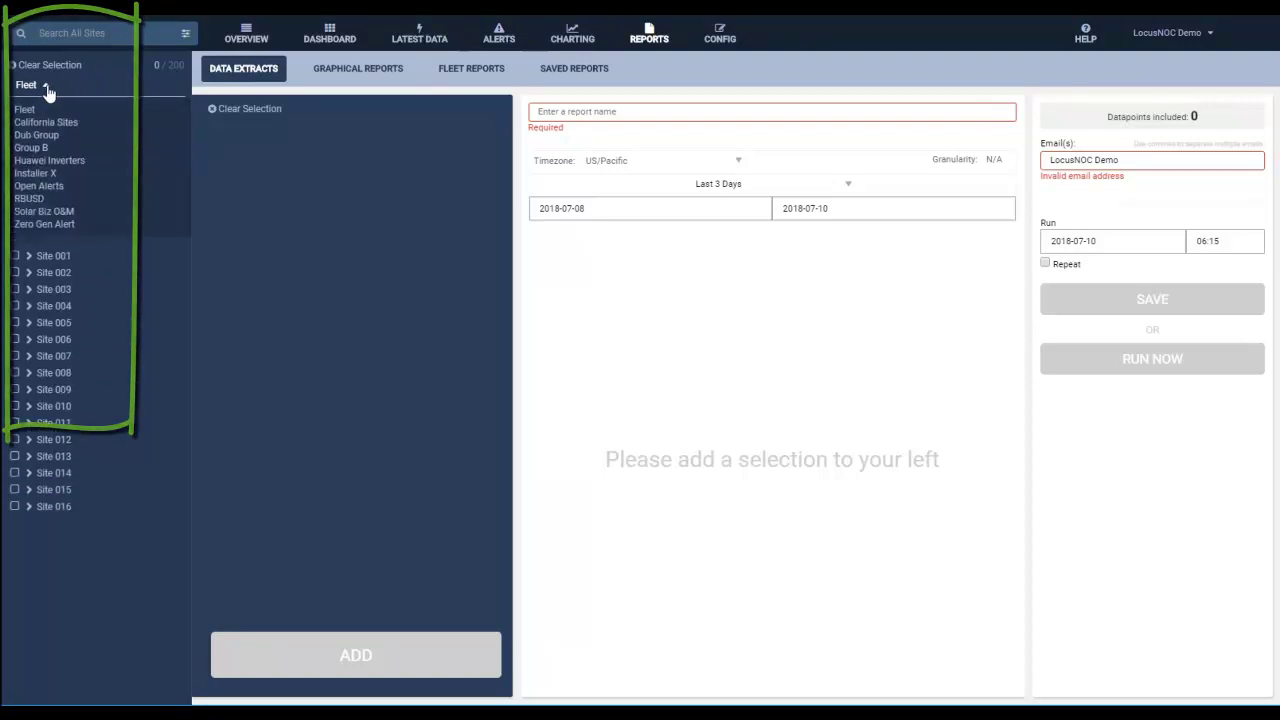
left_click(40, 152)
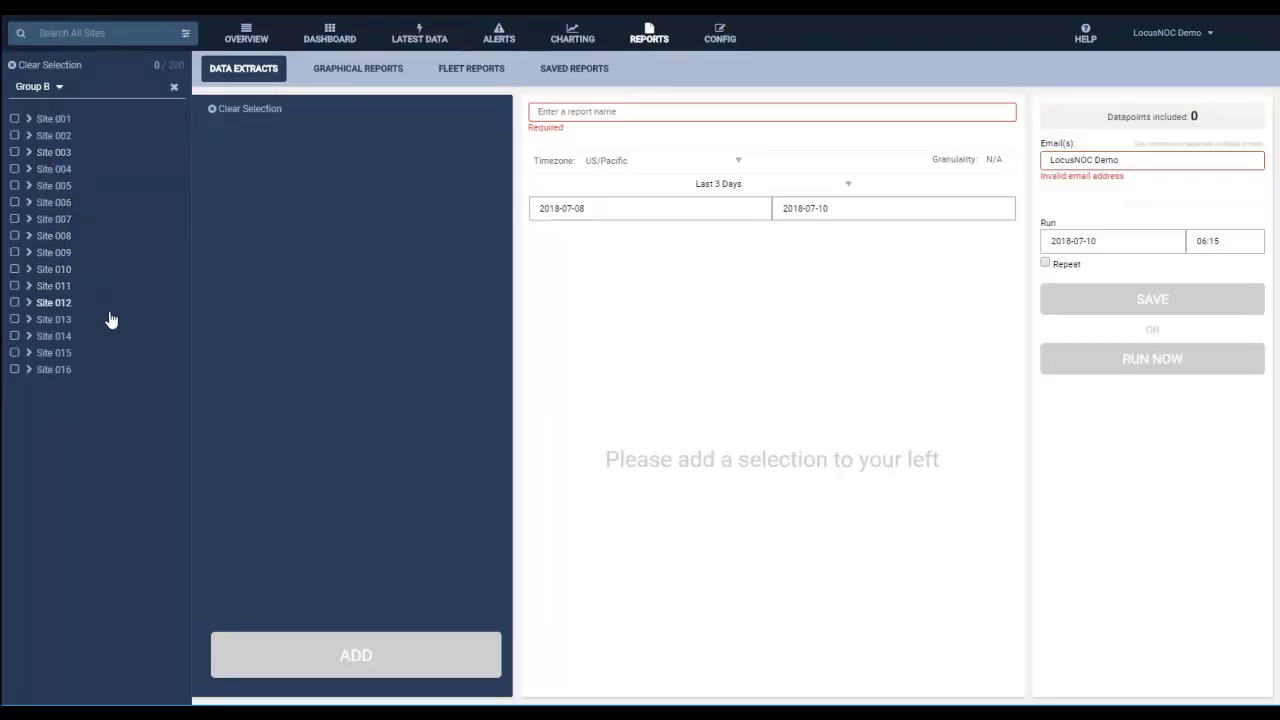
Expand Site 011 and select all 13 of its inverters, starting from INVERTER 01.
left_click(28, 286)
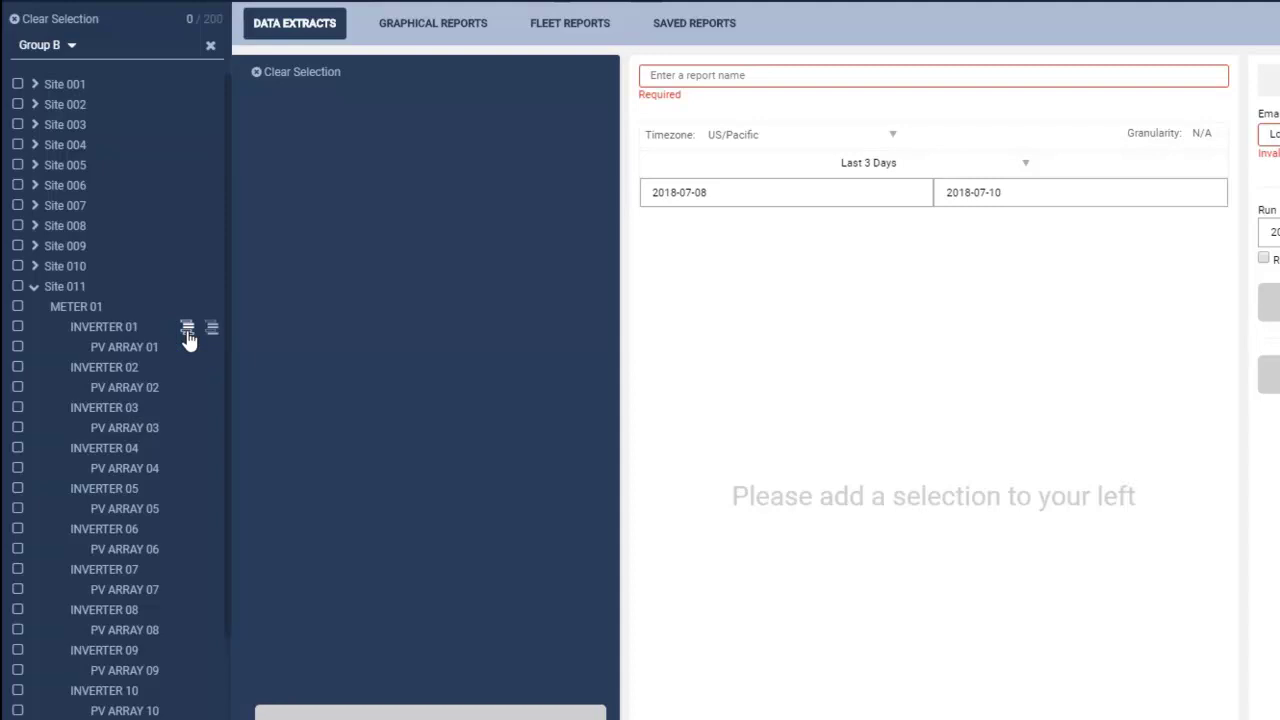
left_click(187, 329)
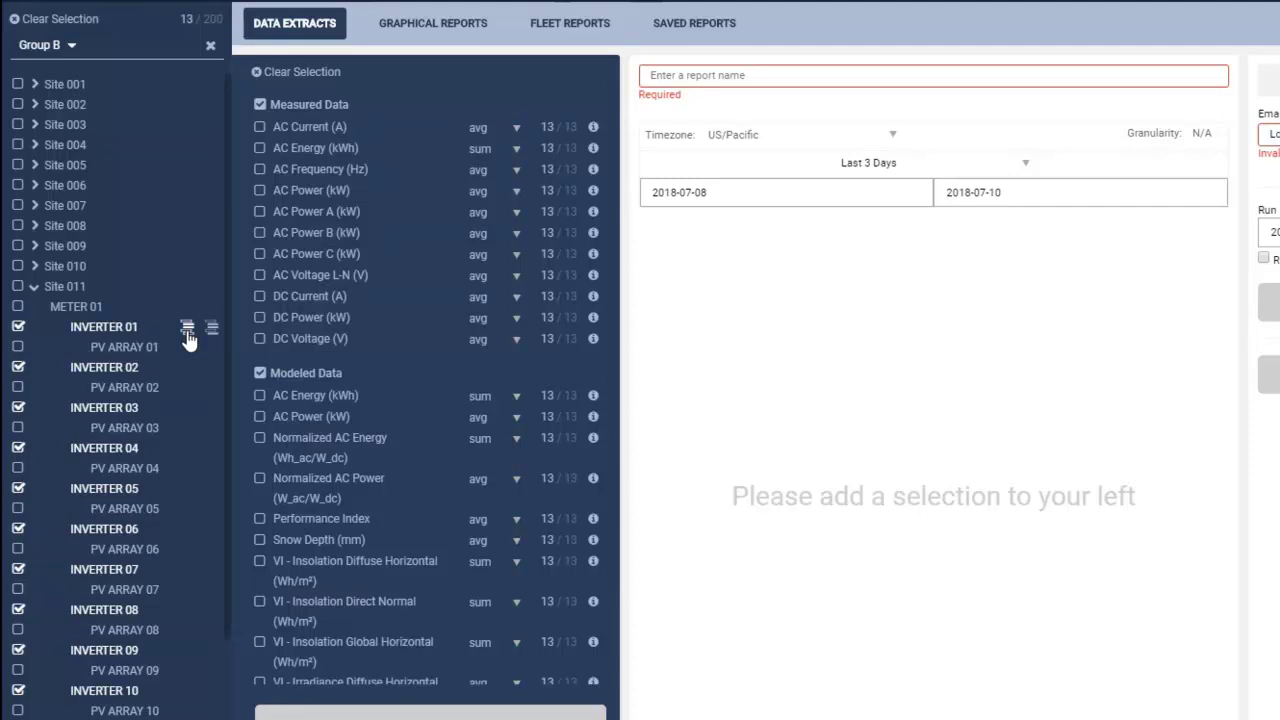
left_click(32, 19)
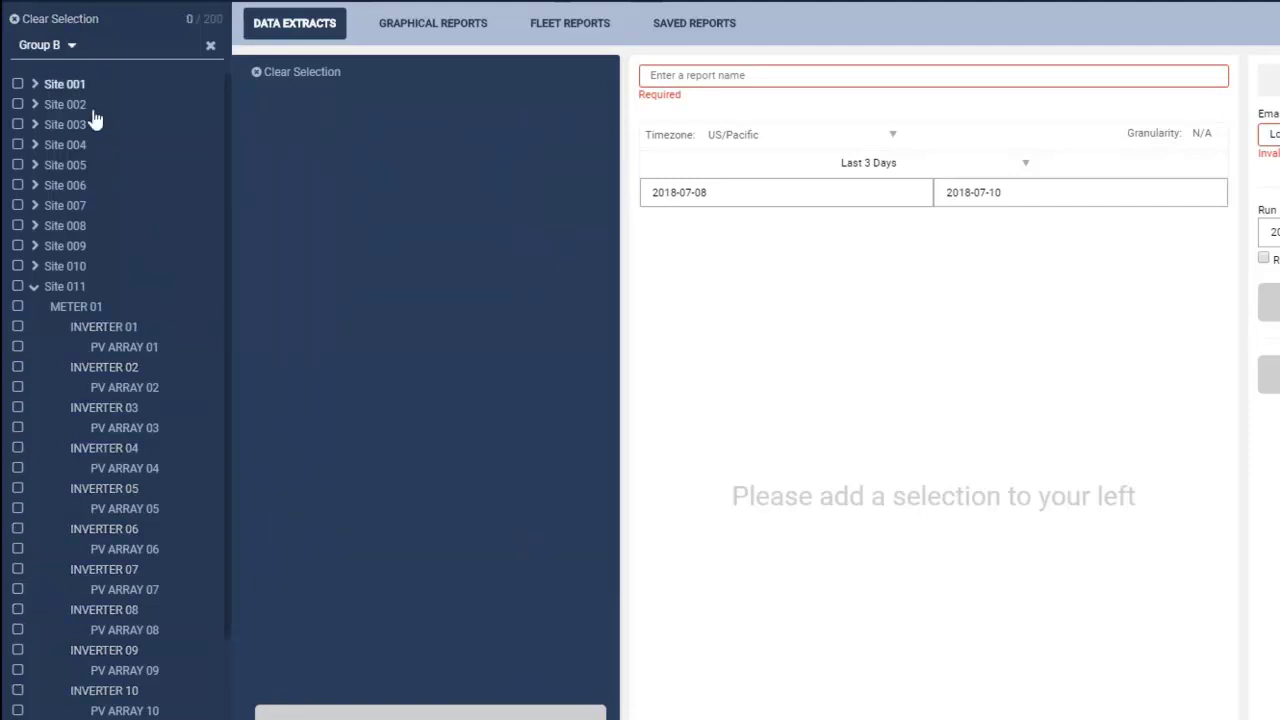
mouse_move(185, 334)
scroll(150, 455, "down", 1)
mouse_move(190, 254)
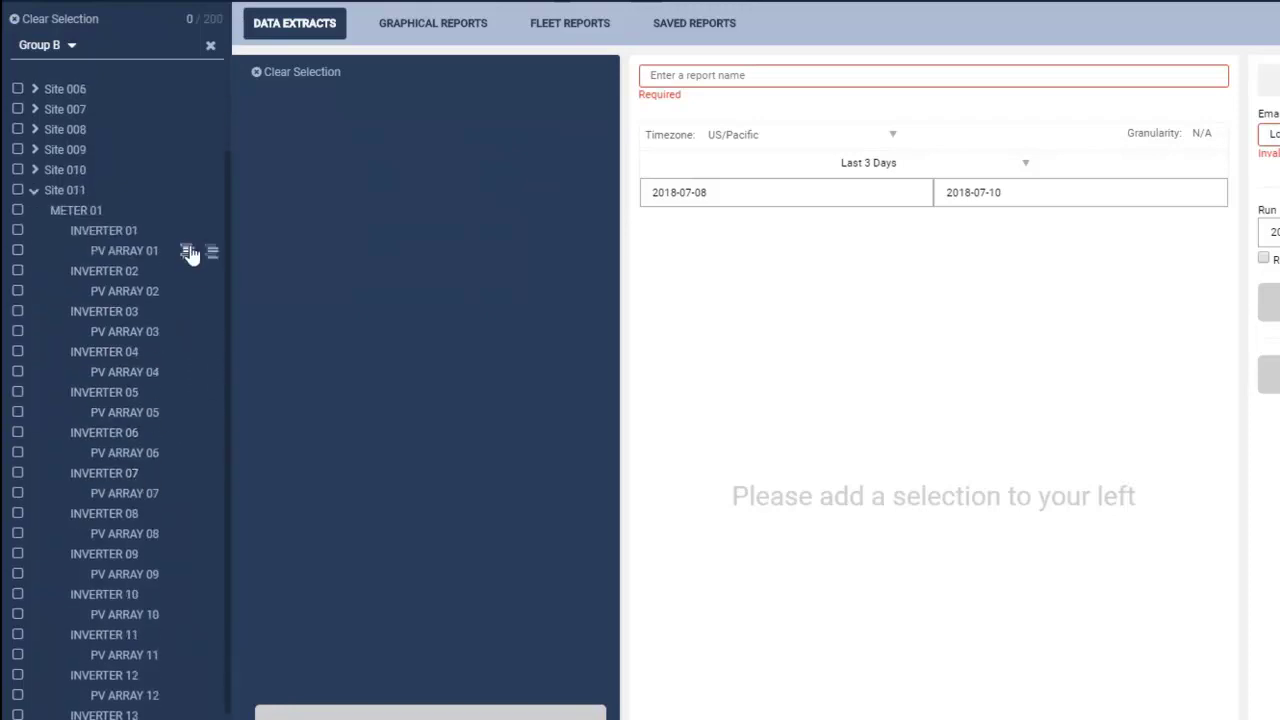
scroll(190, 254, "up", 1)
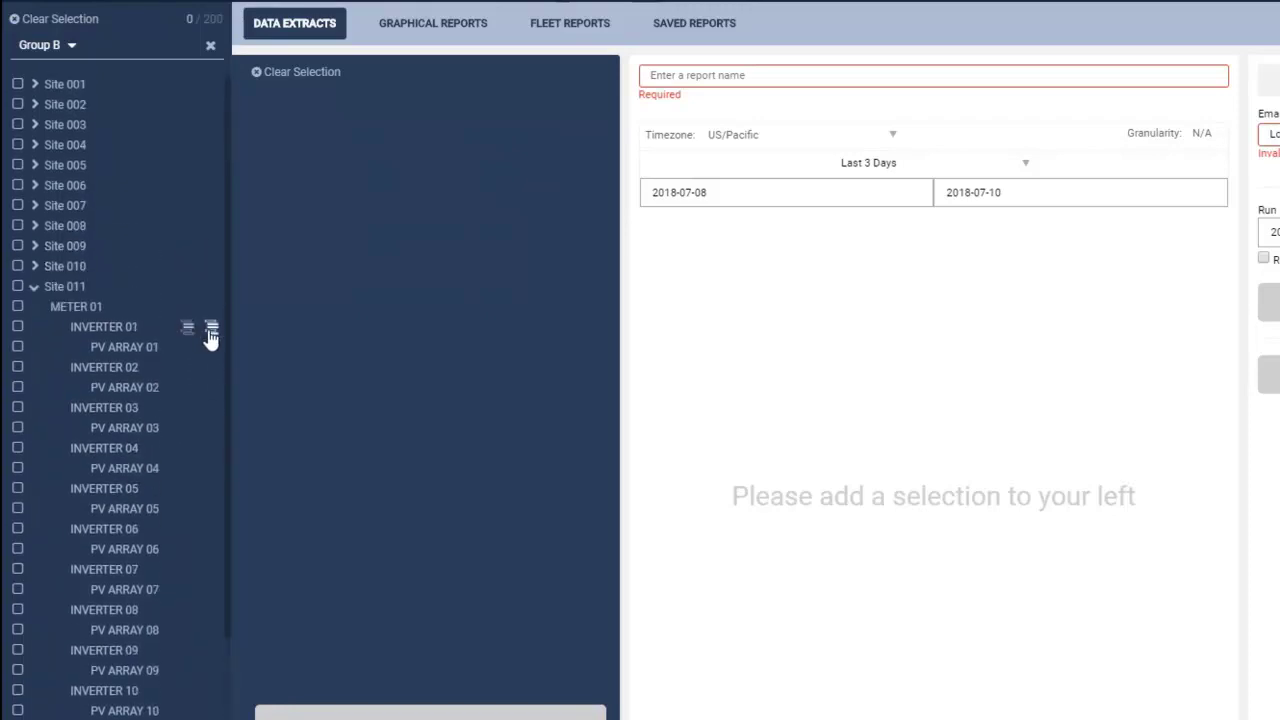
left_click(211, 328)
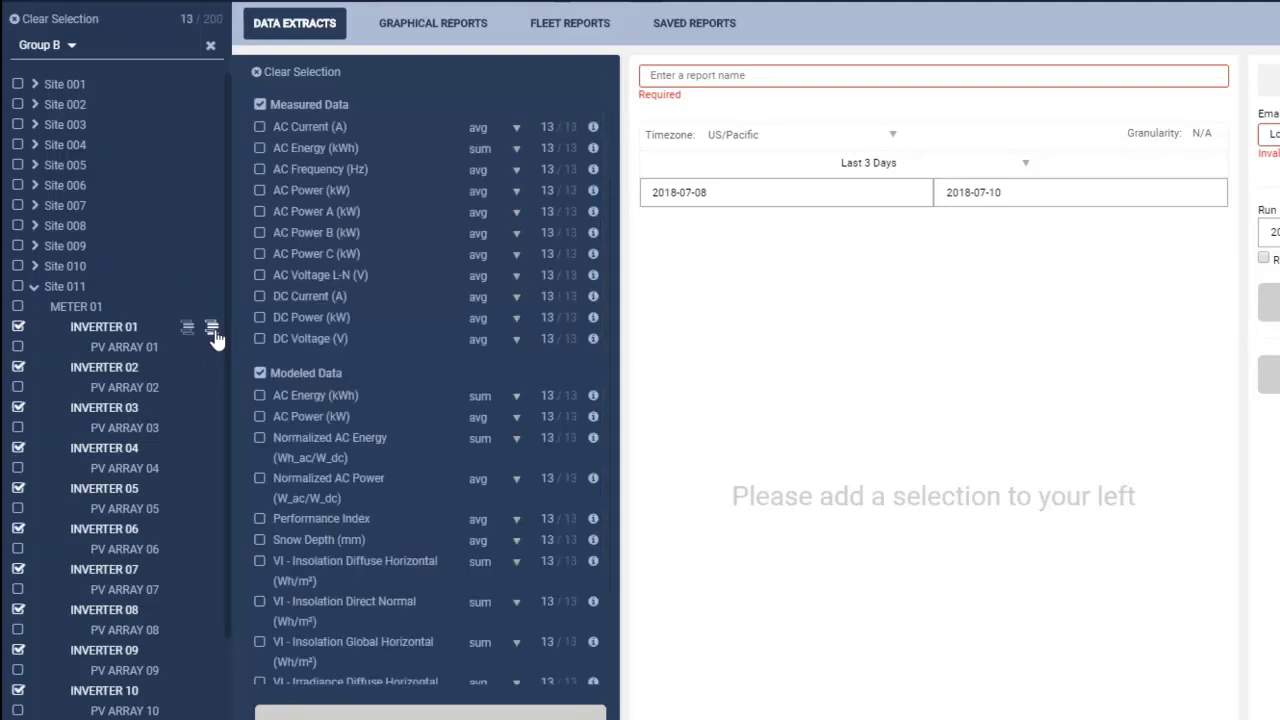
Clear the inverter picks, briefly select from INVERTER 04, then clear back to 0 of 200.
left_click(75, 22)
mouse_move(186, 592)
mouse_move(187, 472)
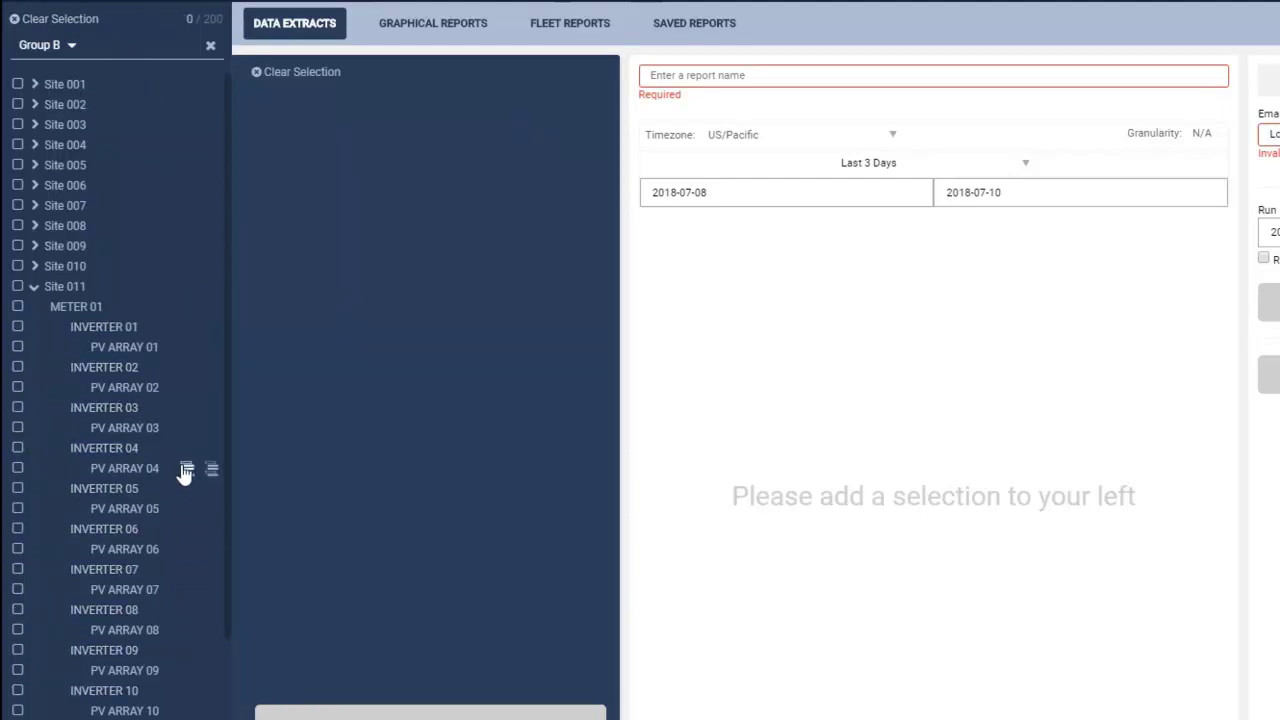
mouse_move(197, 517)
left_click(187, 450)
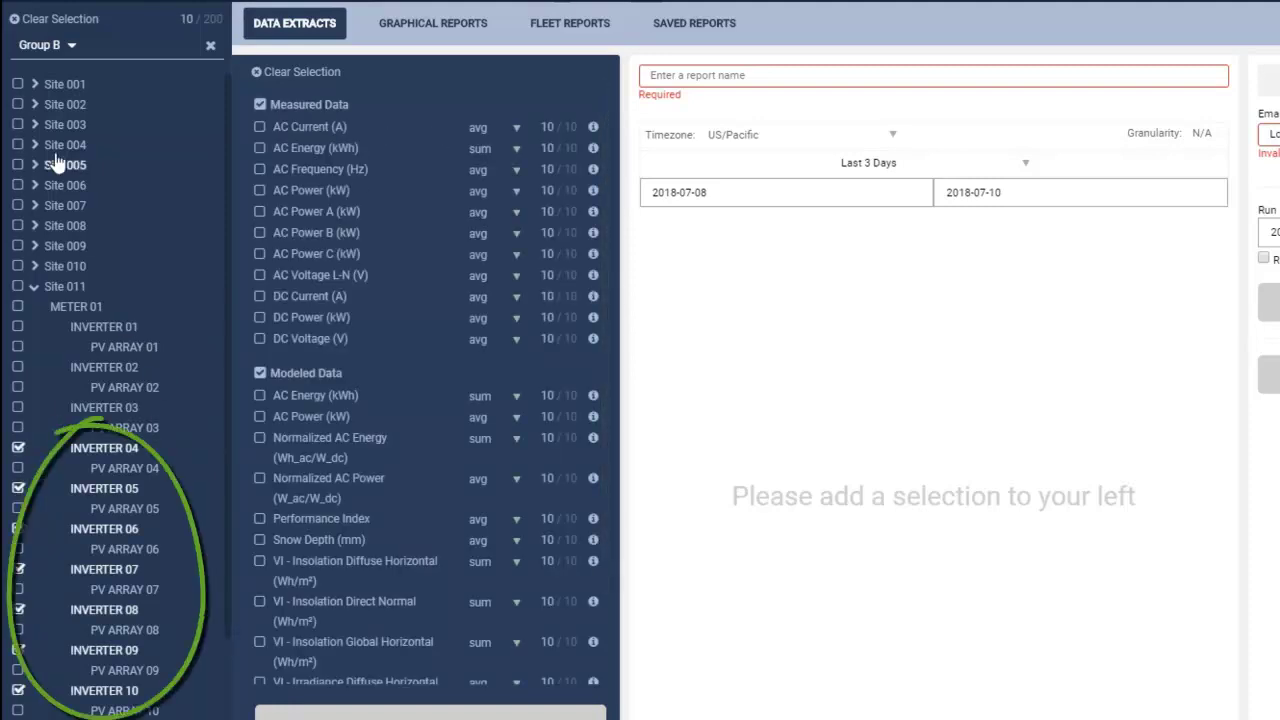
left_click(52, 20)
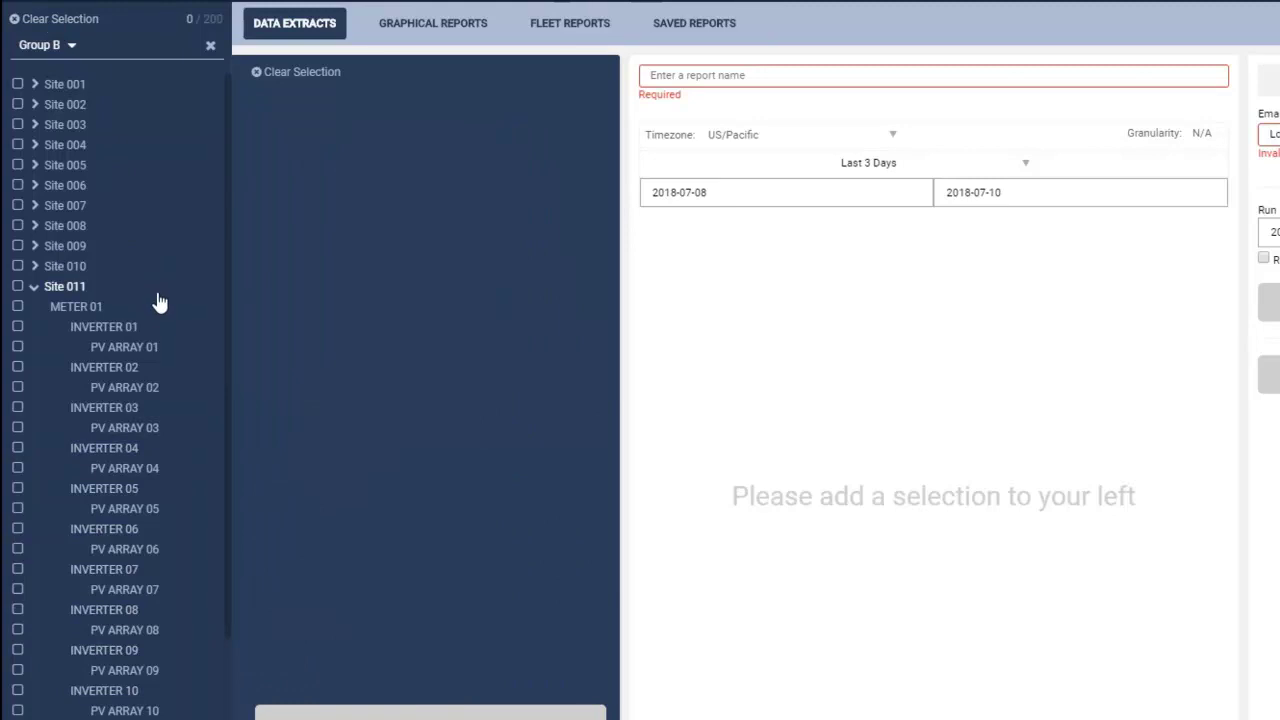
Select METER 01, Site 011's 13 inverters and WEATHERSTATION 01, 15 entities in total.
left_click(193, 310)
scroll(177, 414, "down", 3)
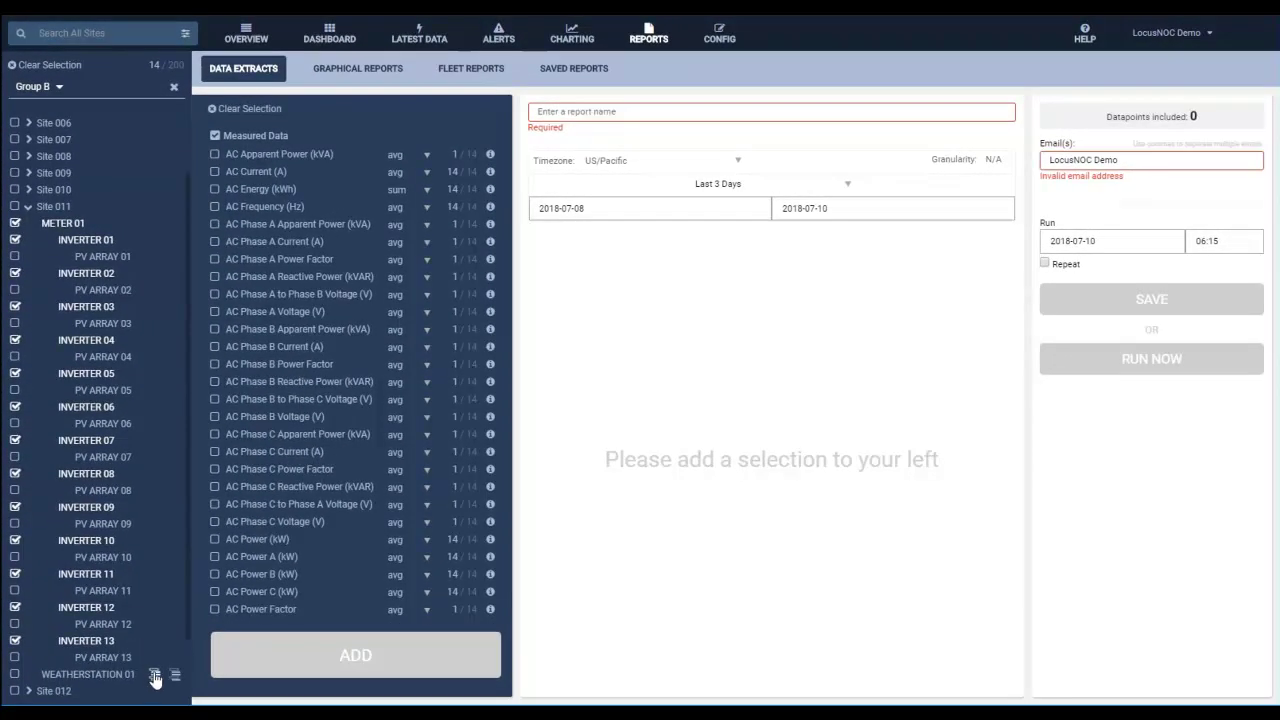
left_click(155, 674)
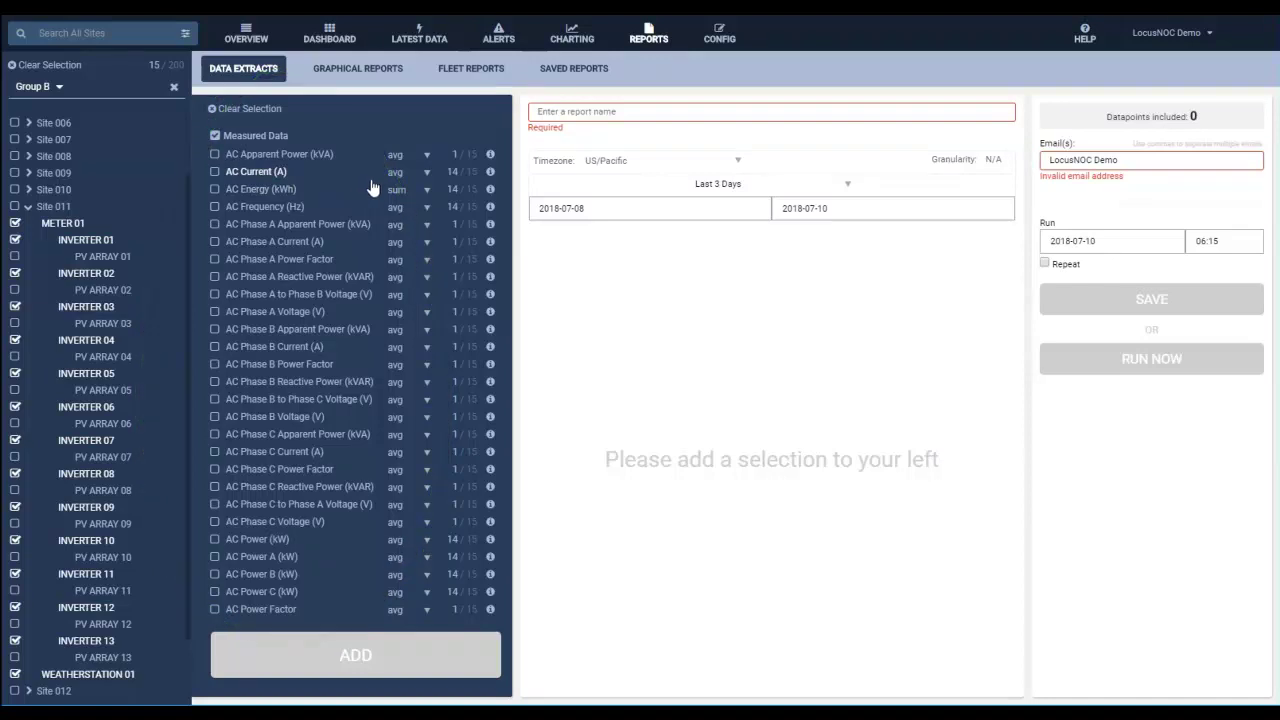
left_click(429, 175)
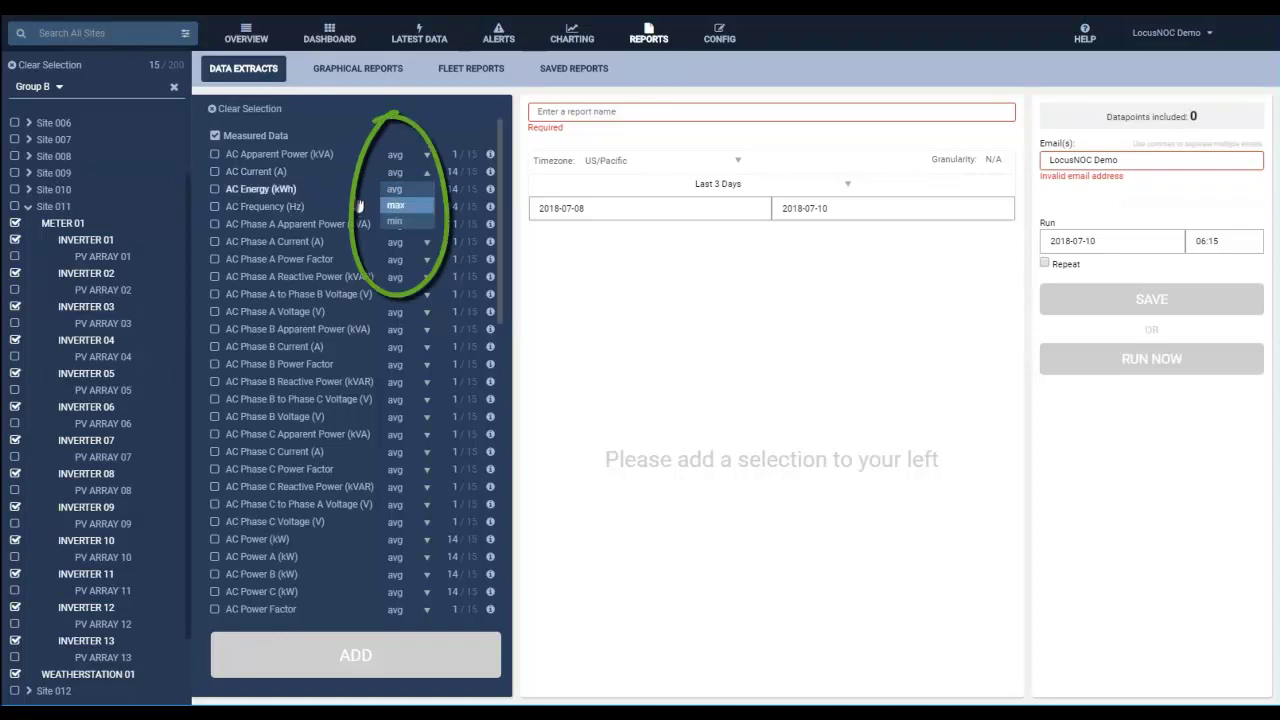
Tick AC Energy (kWh) and Insolation Plane-of-Array as fields, both with sum aggregation.
left_click(398, 172)
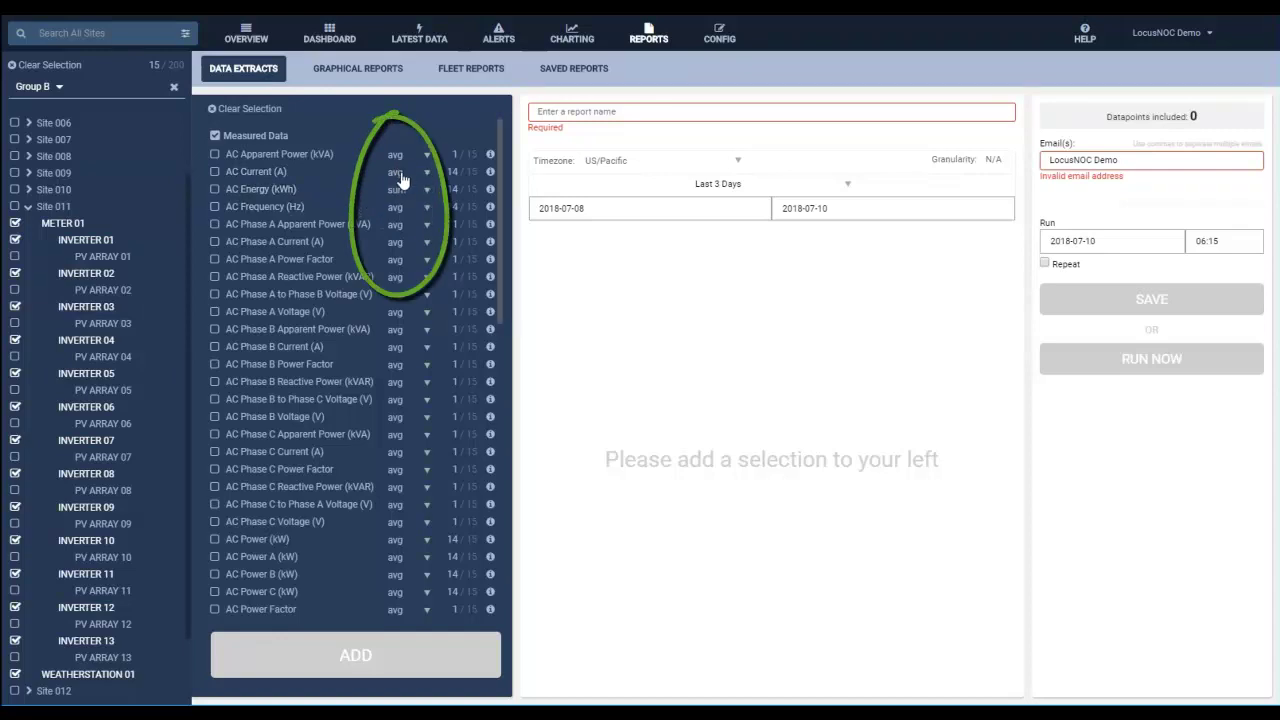
left_click(427, 196)
left_click(427, 198)
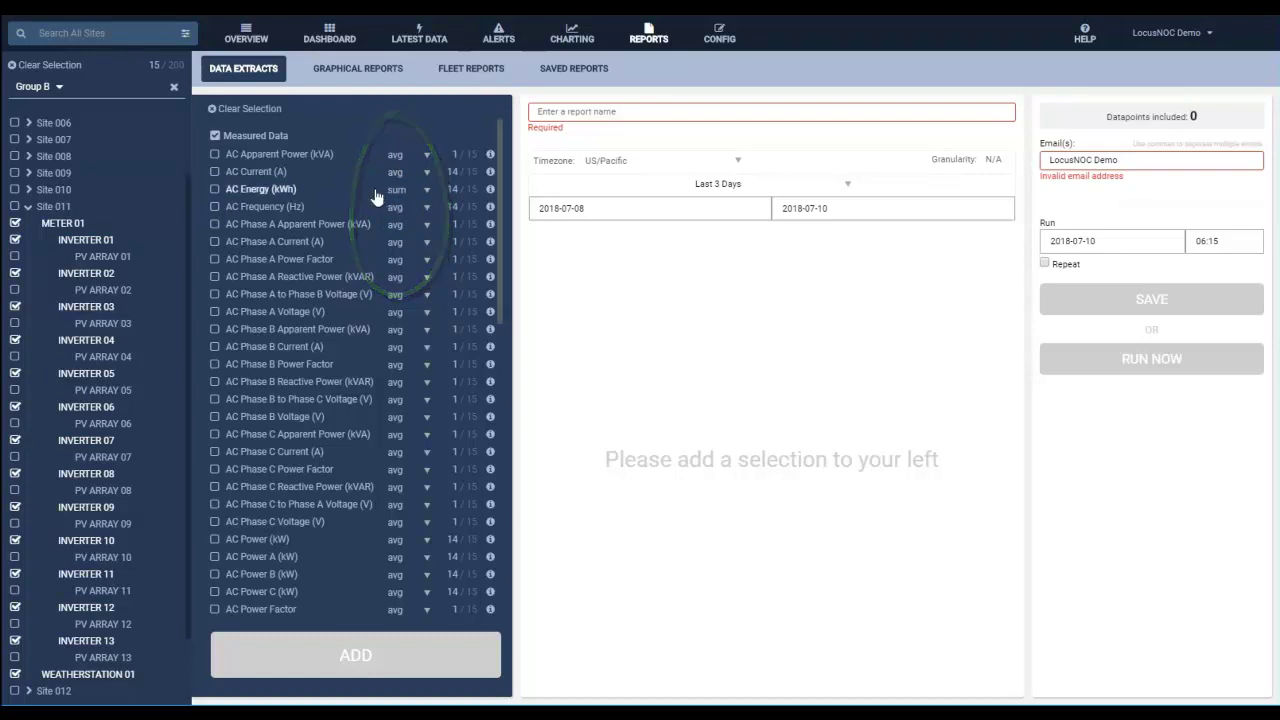
left_click(214, 190)
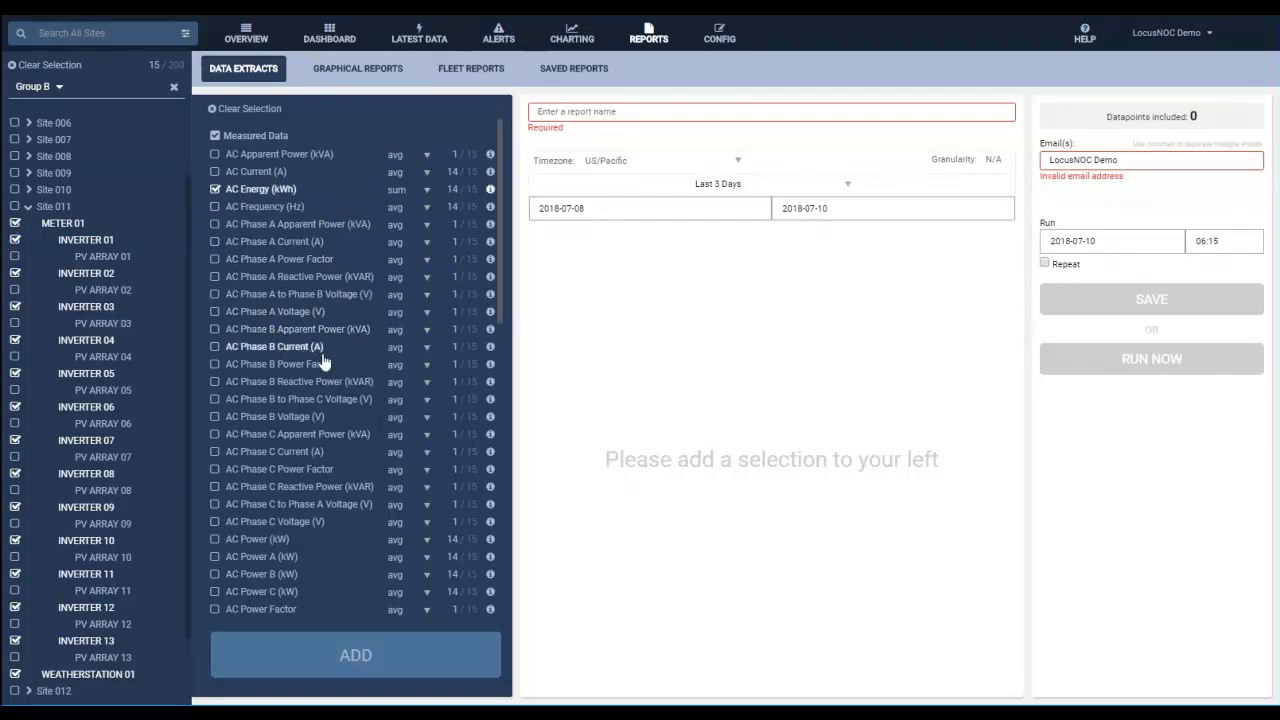
scroll(325, 362, "down", 3)
scroll(307, 517, "down", 4)
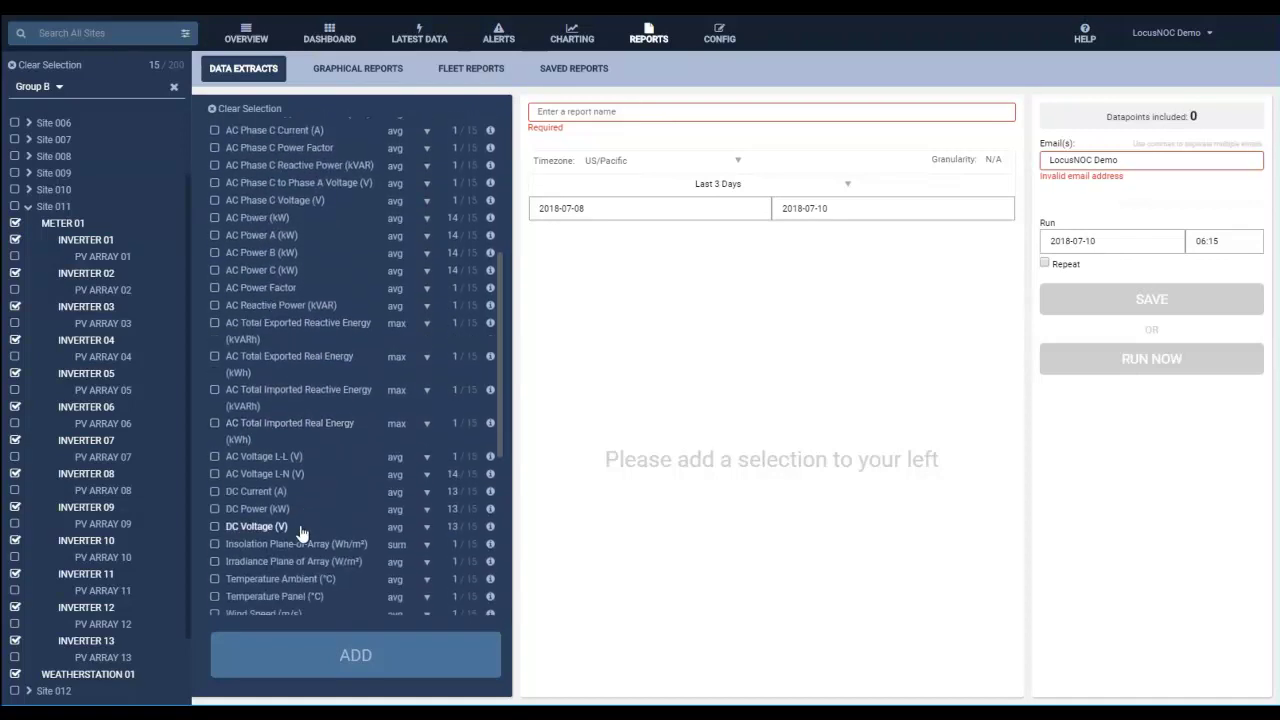
scroll(300, 535, "down", 2)
left_click(214, 468)
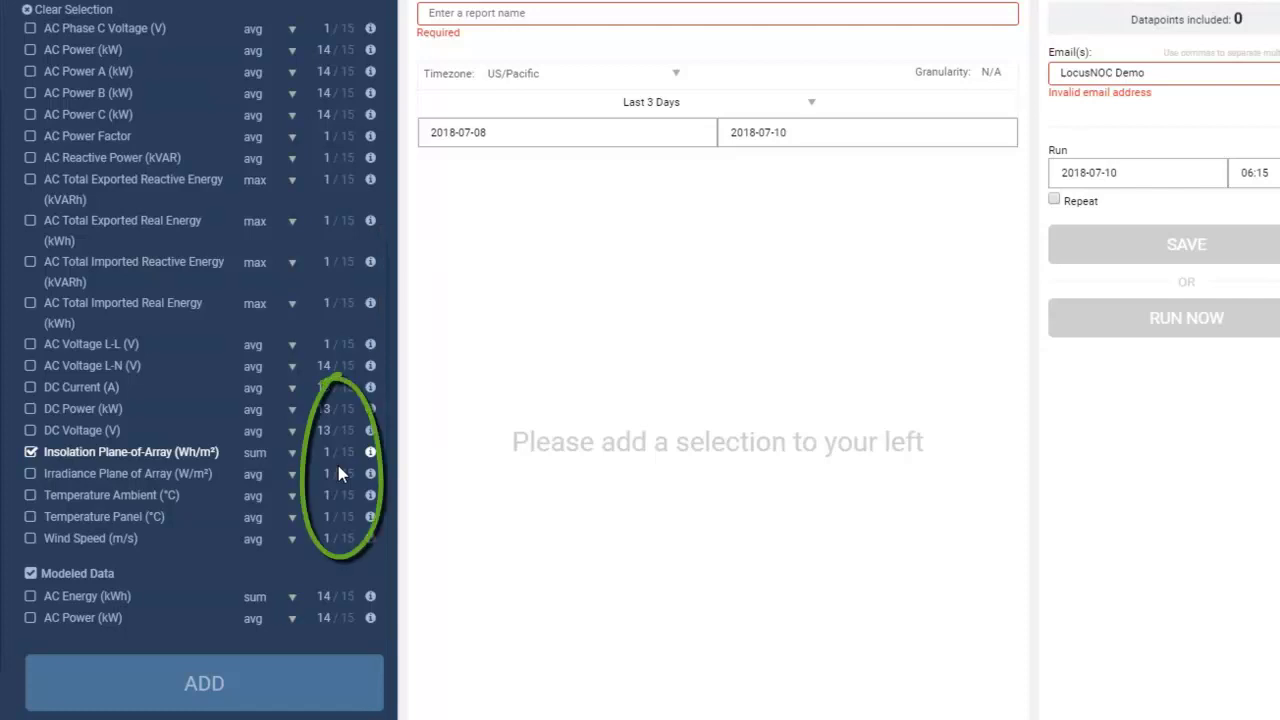
Check Insolation's coverage and add the fields, giving 9,735 datapoints at 5min granularity.
scroll(338, 465, "up", 5)
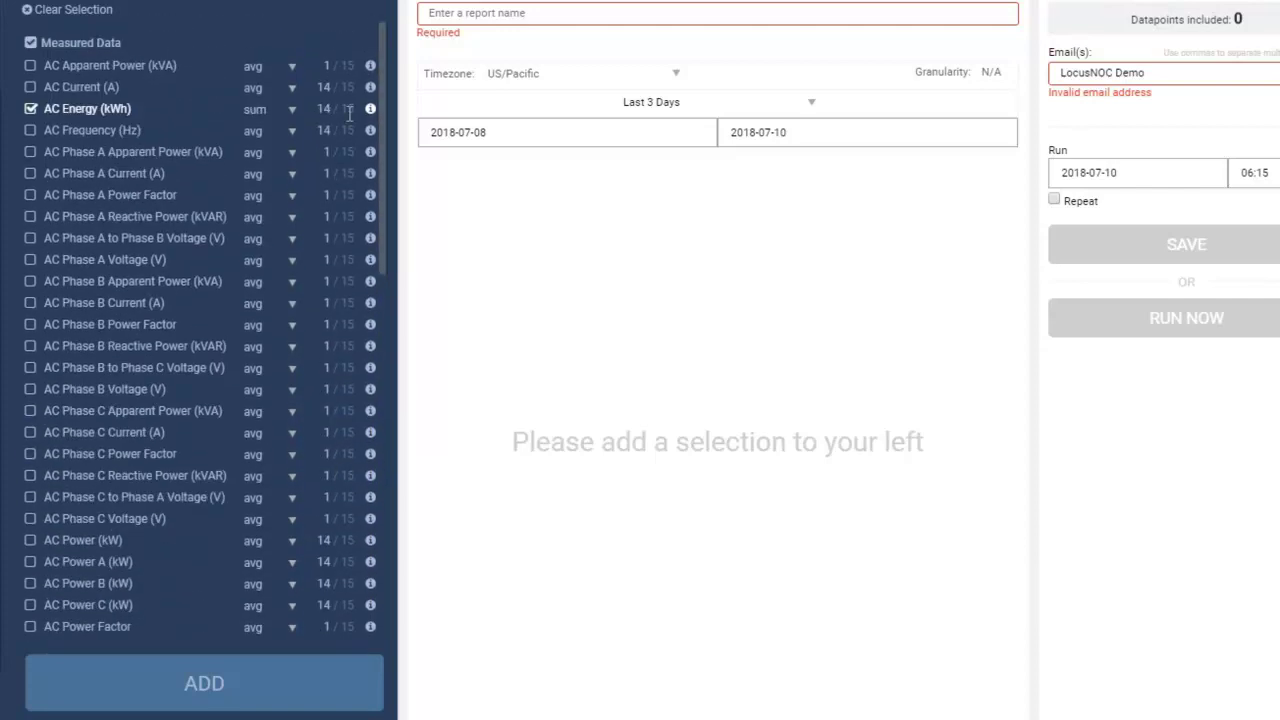
scroll(328, 200, "down", 5)
scroll(328, 205, "down", 2)
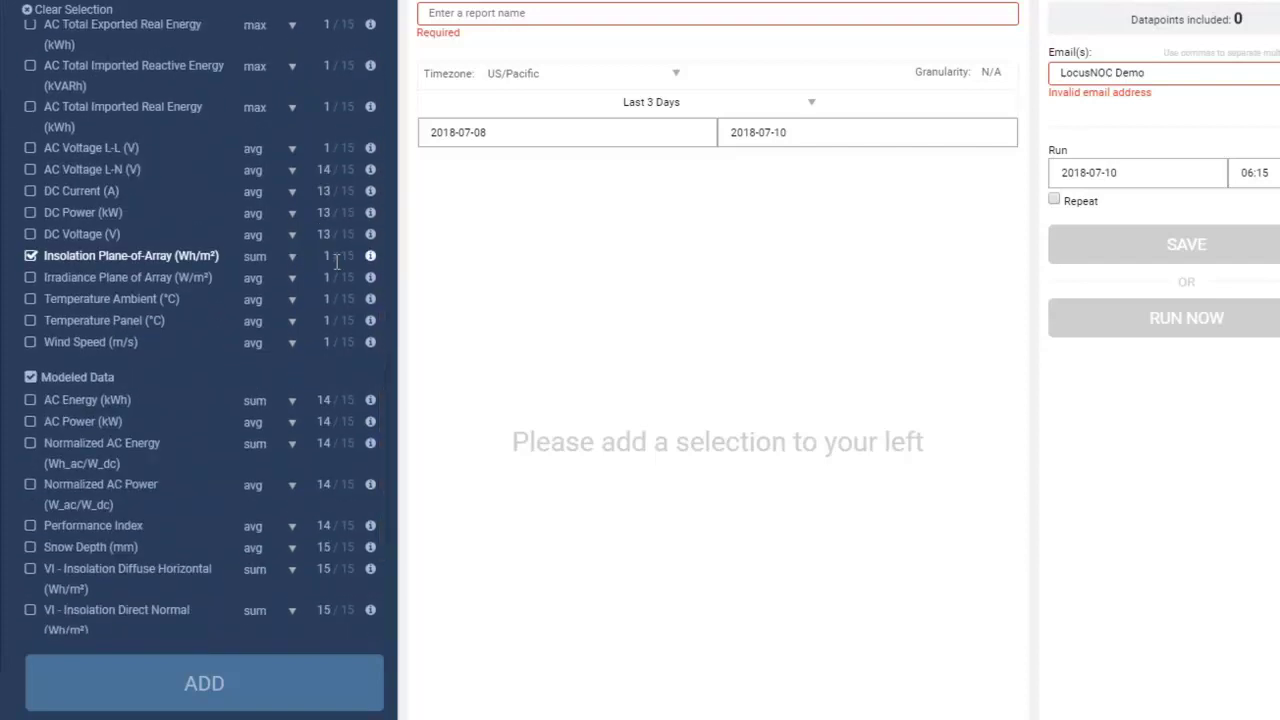
mouse_move(370, 258)
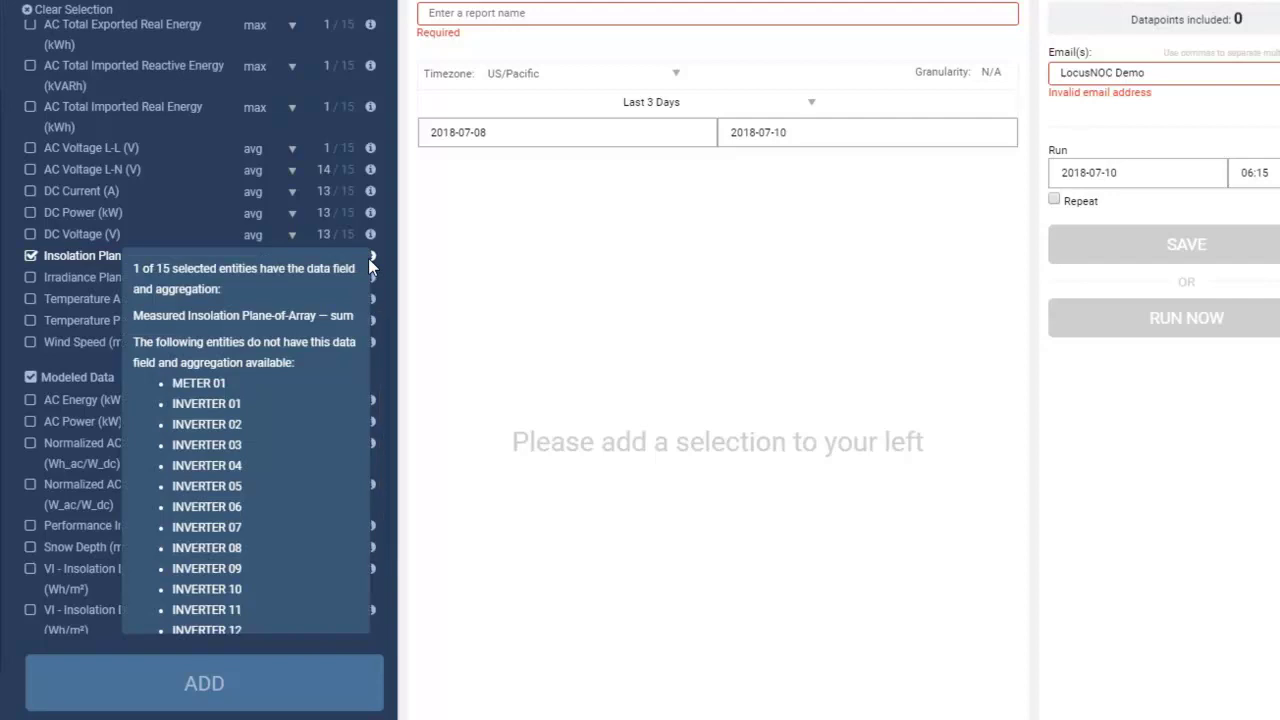
scroll(348, 303, "down", 1)
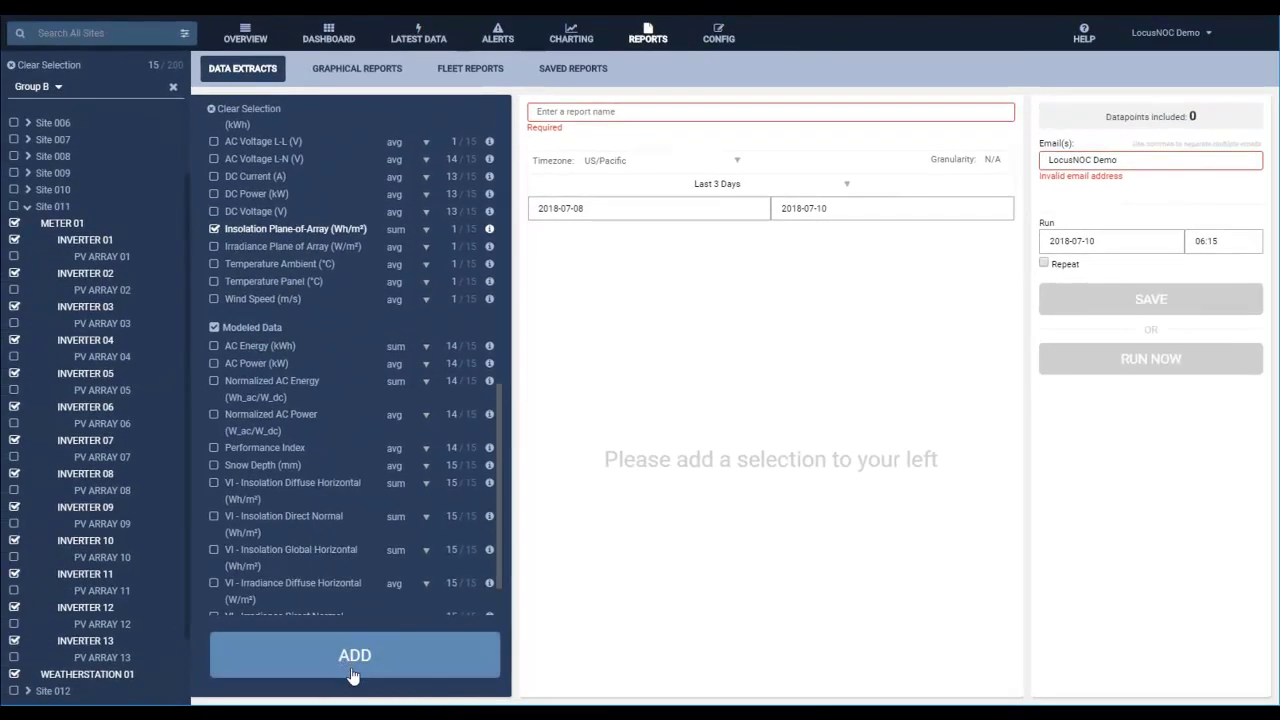
left_click(350, 665)
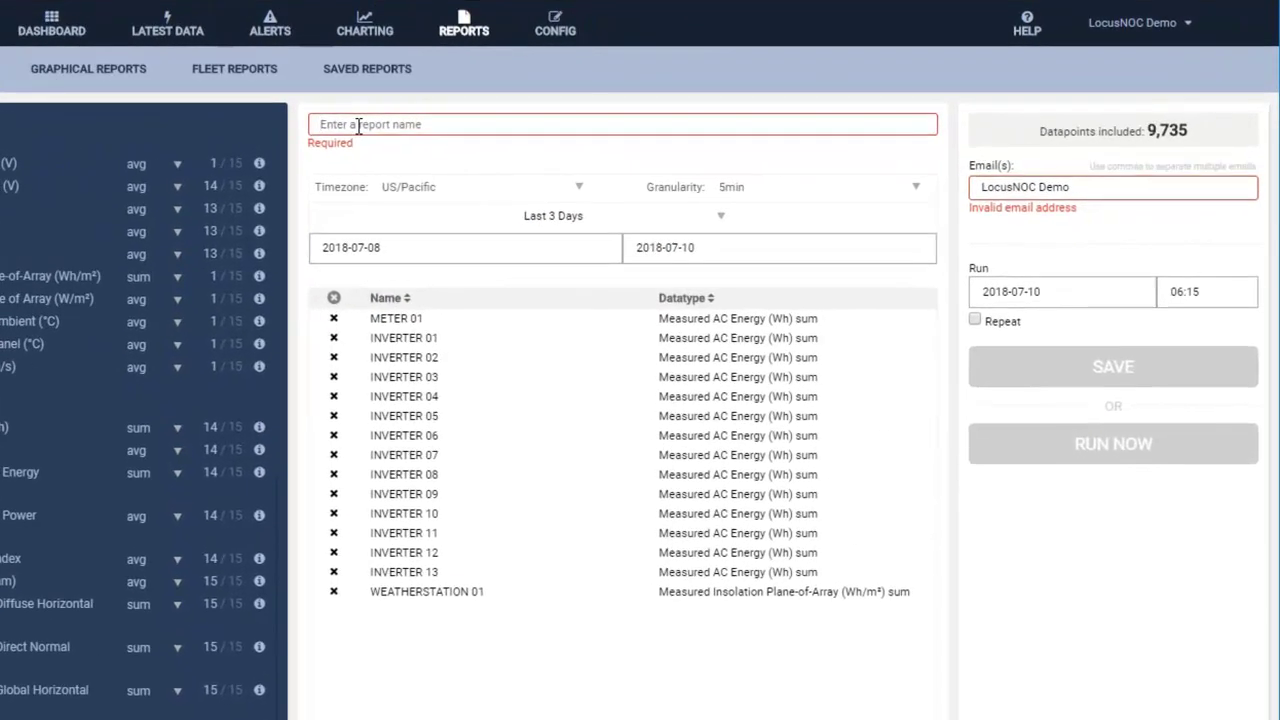
Title the extract 'Tim's Monthly Report for Data Analysis'.
left_click(358, 125)
type("Tim")
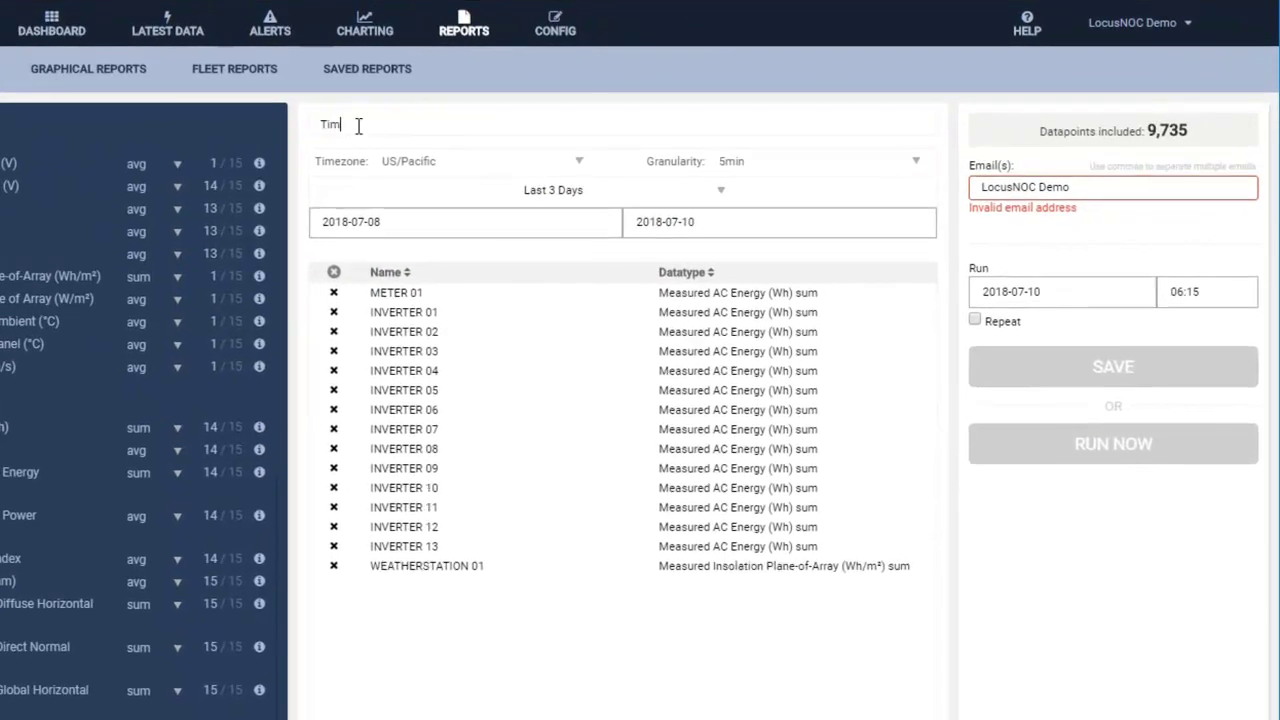
type("'s Monthly Report for D")
type("ata Analysis")
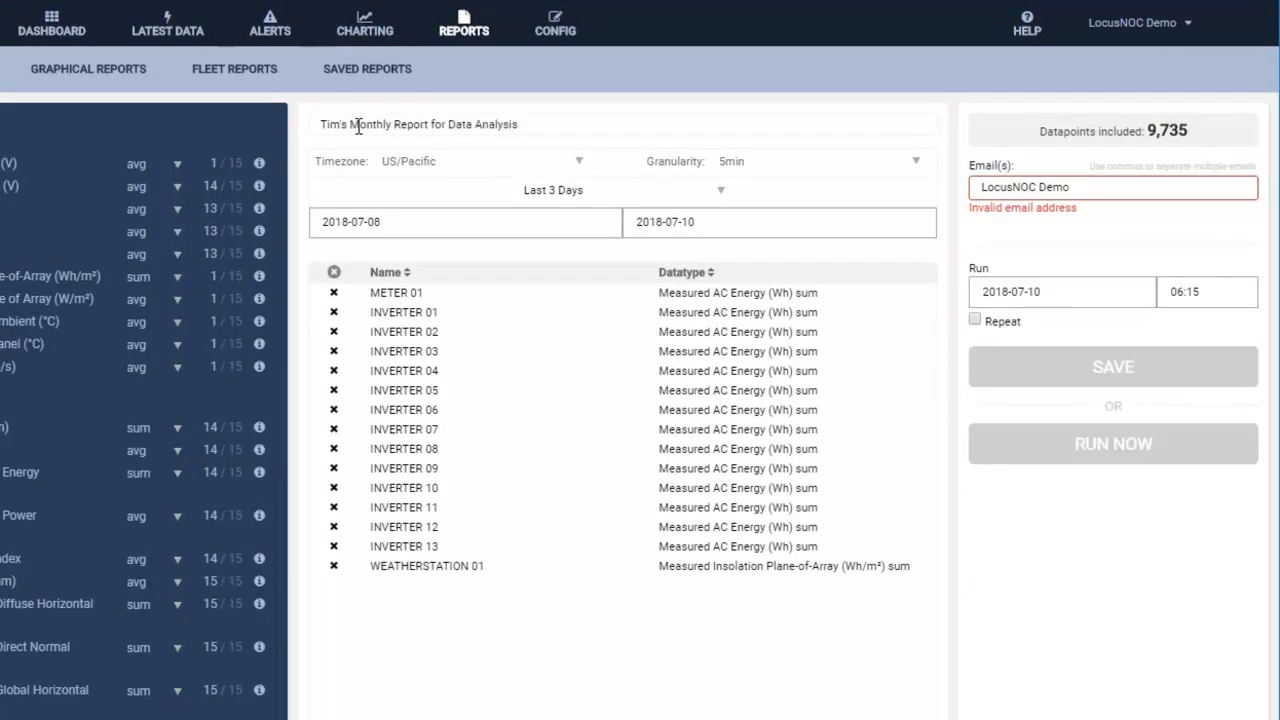
Keep the timezone at US/Pacific and the granularity at 5min.
left_click(580, 164)
left_click(582, 166)
left_click(912, 167)
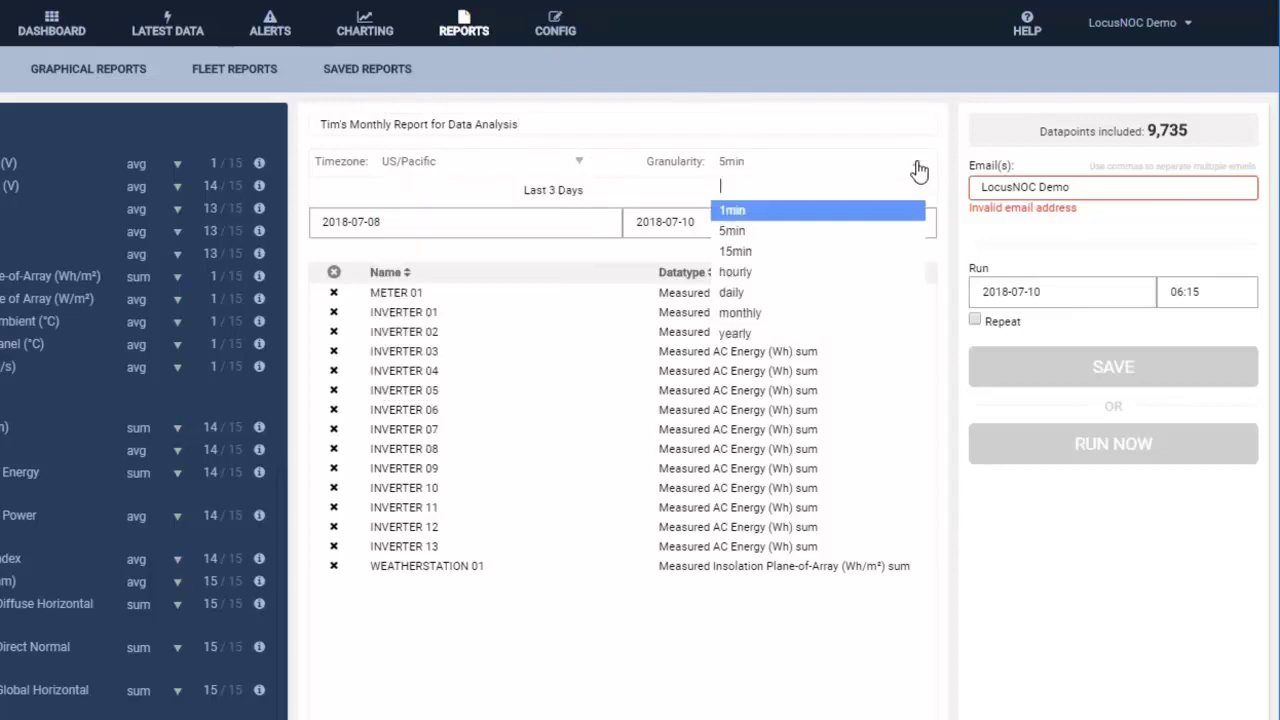
left_click(919, 172)
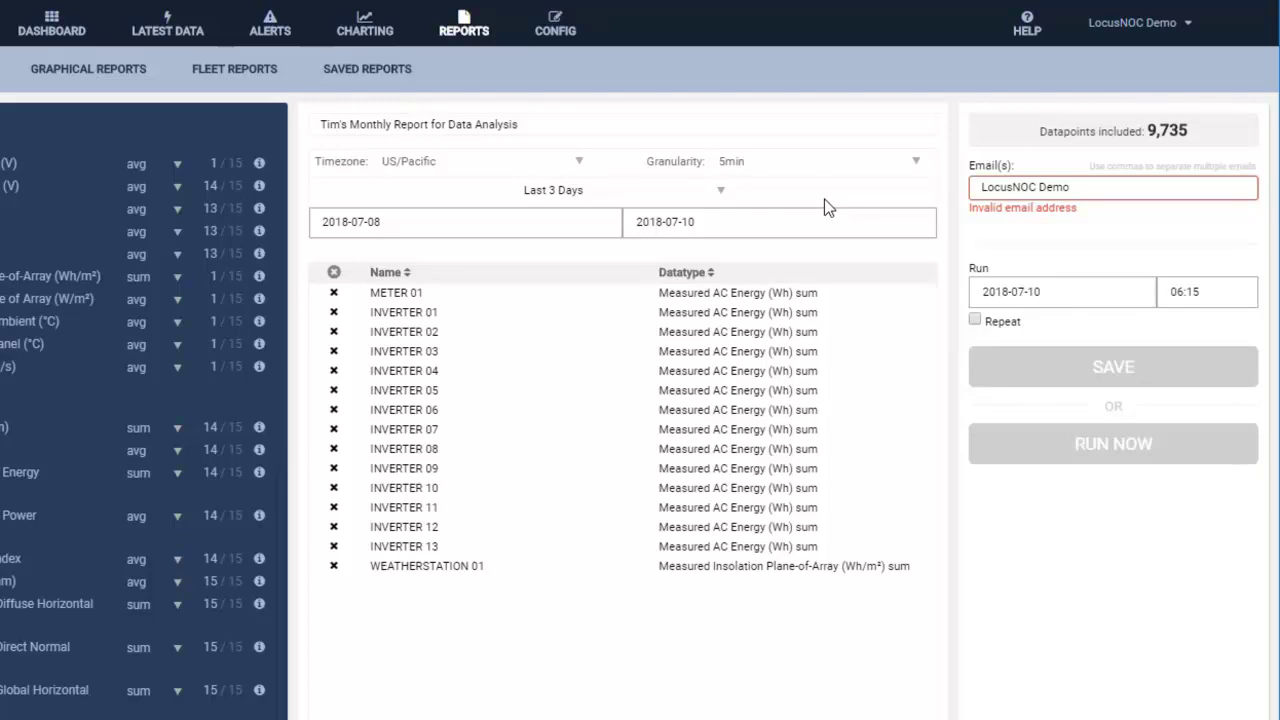
left_click(720, 192)
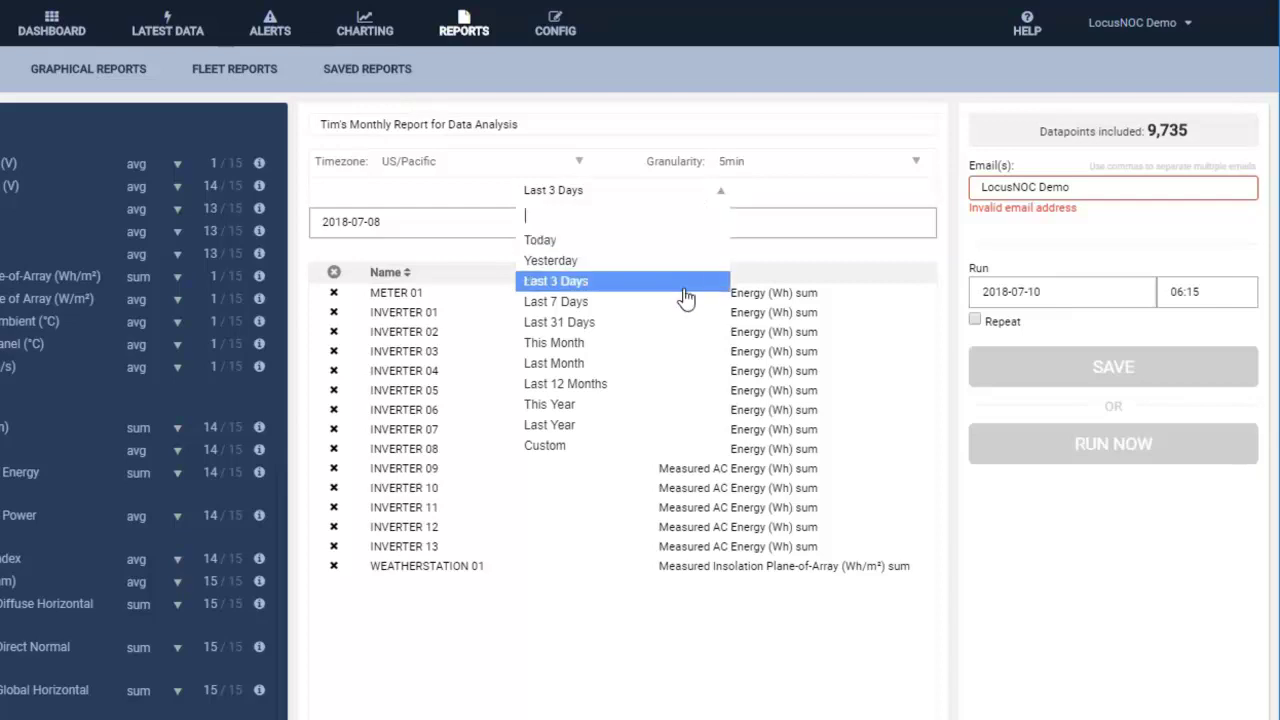
Set the range to Last Month (2018-06-01 to 2018-06-30), sort by name descending, and remove METER 01.
left_click(685, 366)
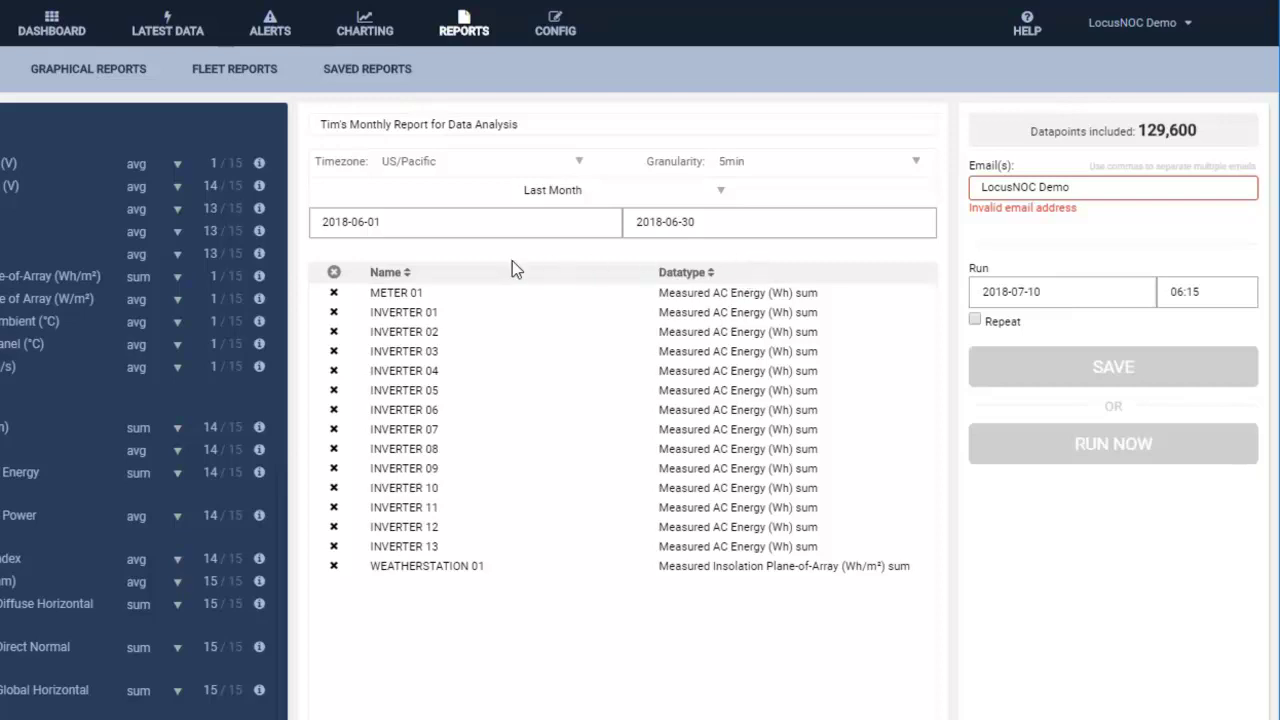
left_click(408, 281)
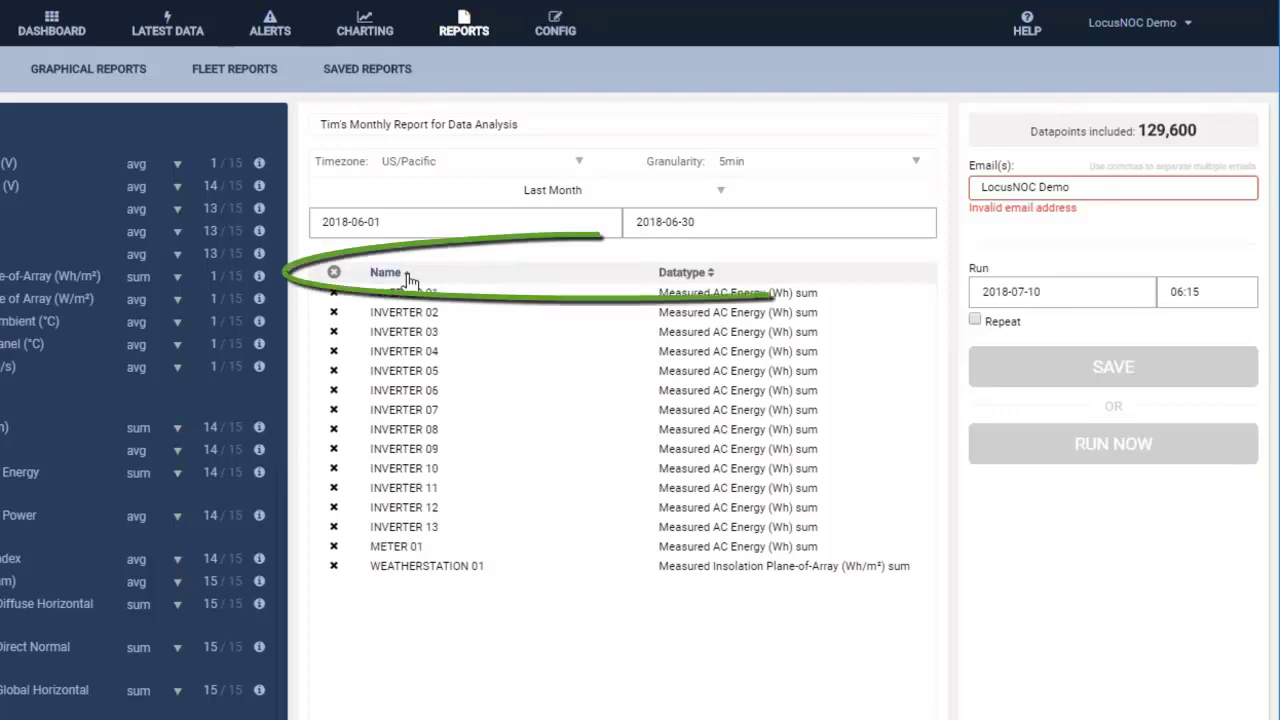
left_click(408, 281)
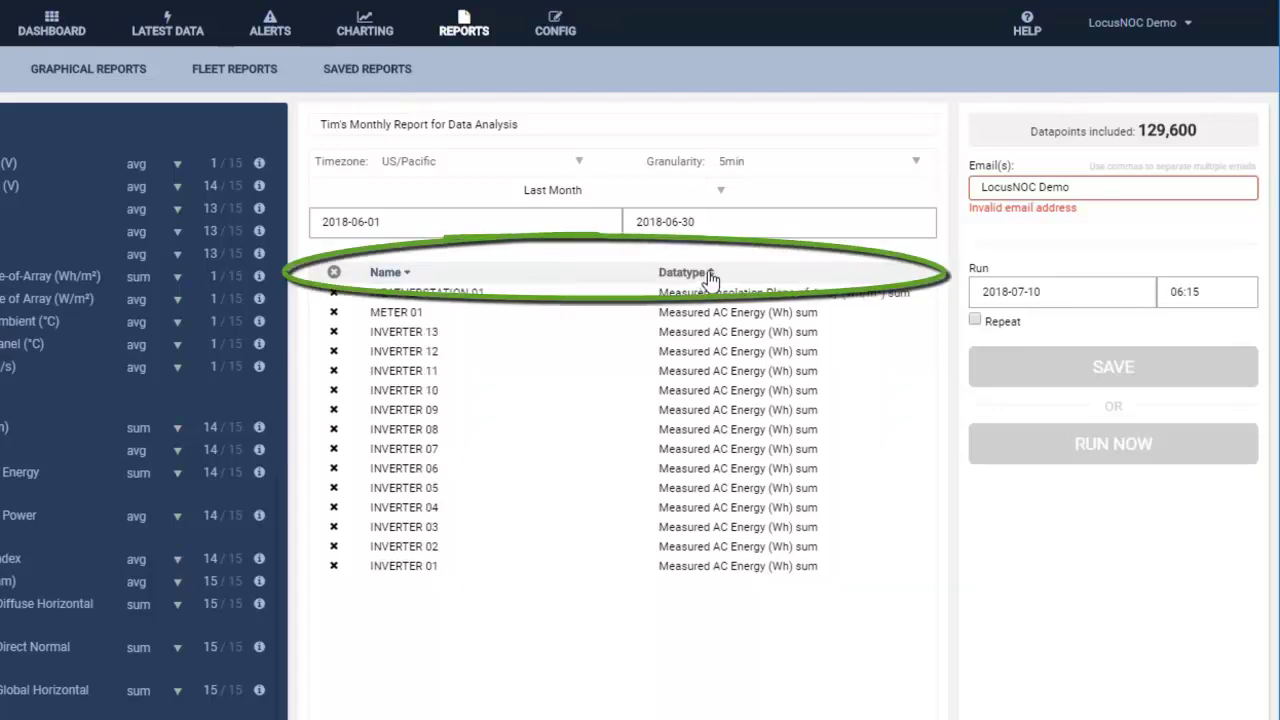
left_click(709, 277)
left_click(709, 277)
left_click(408, 281)
left_click(408, 281)
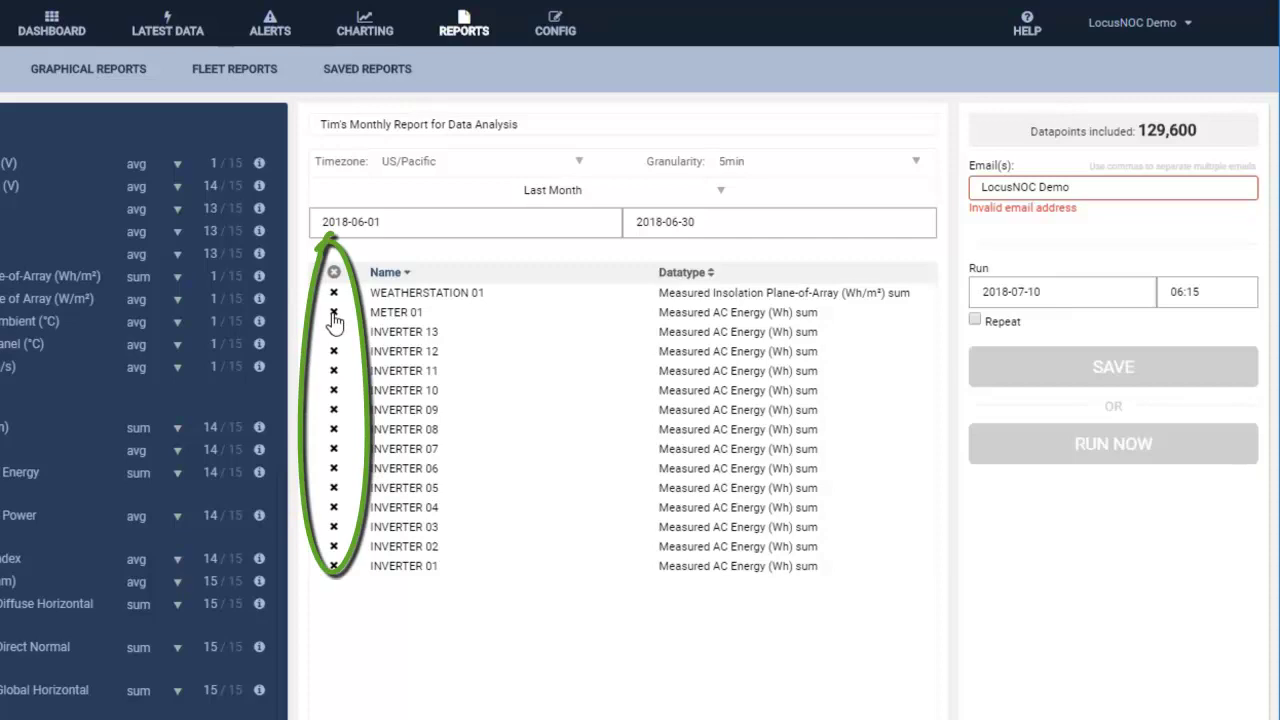
left_click(334, 313)
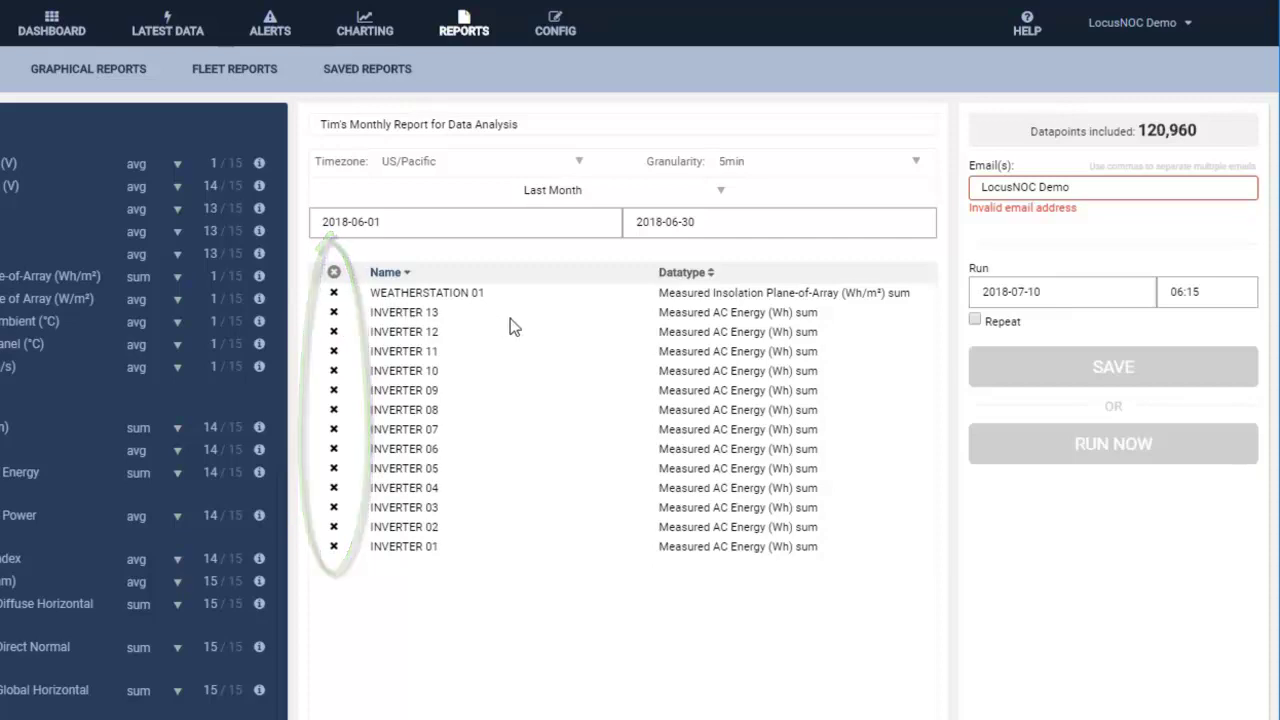
left_click_drag(1096, 187, 866, 208)
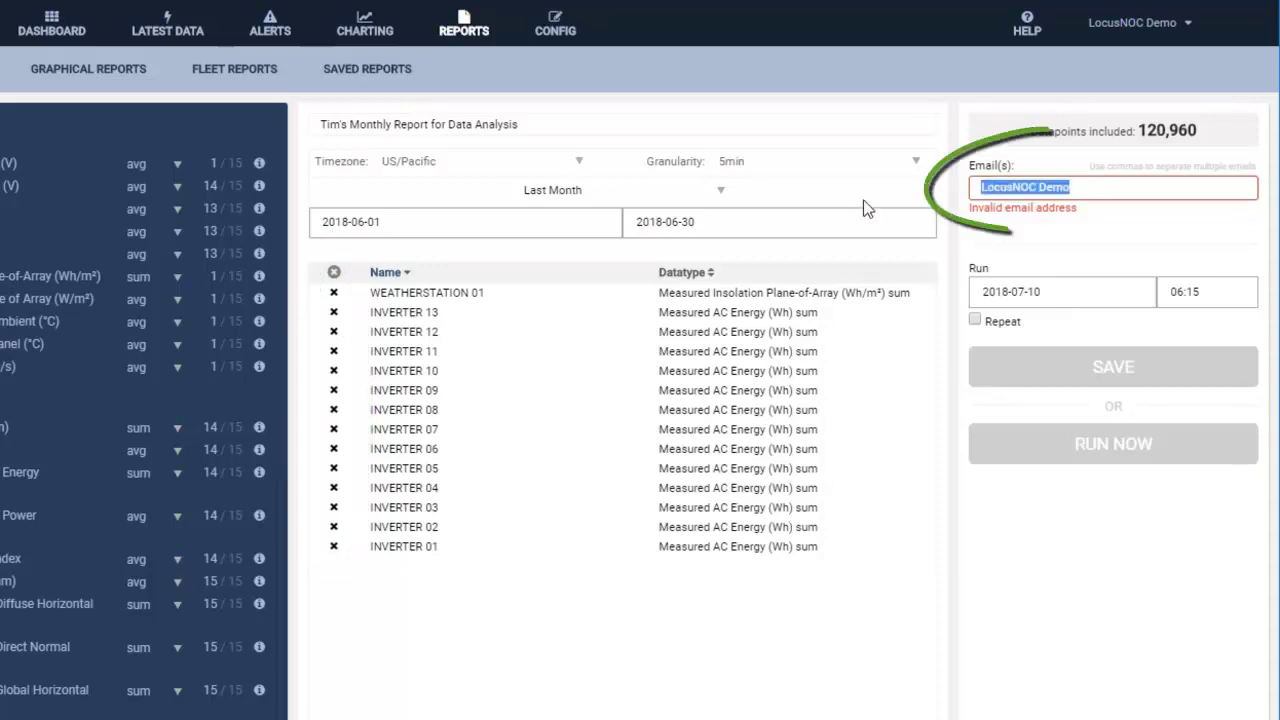
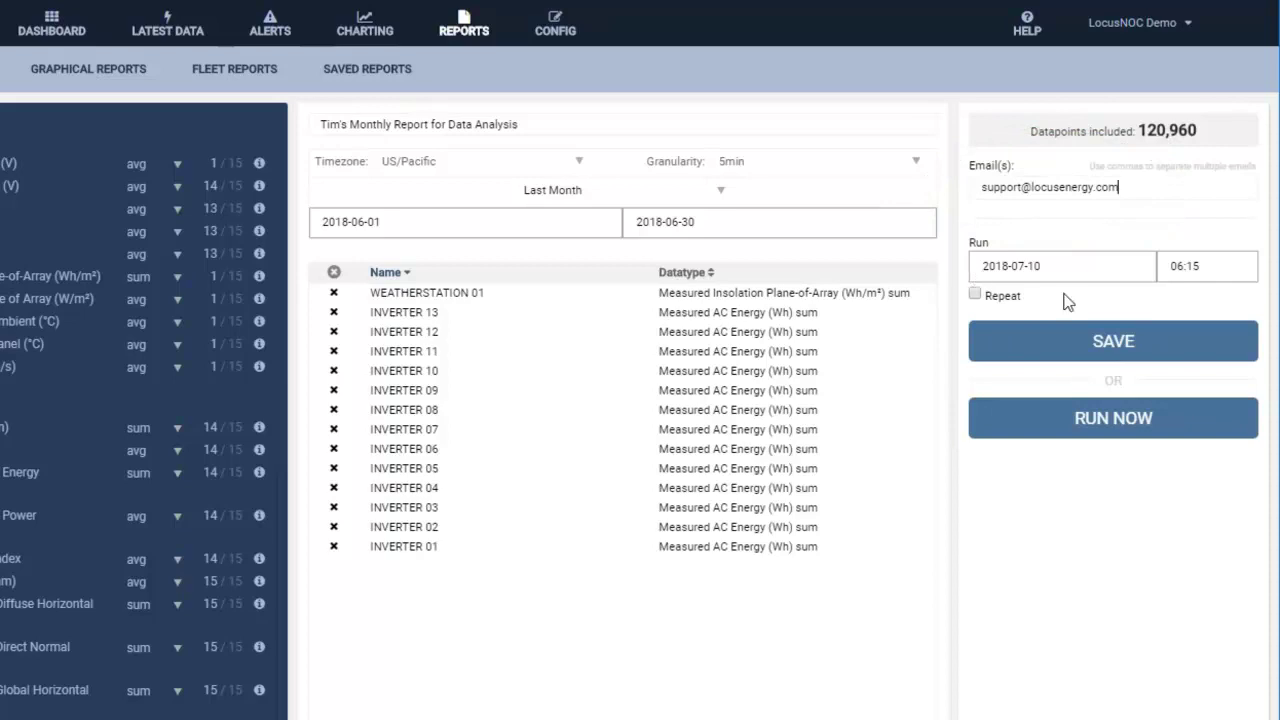
Send the extract to the support e-mail address and make it repeat monthly.
left_click(975, 296)
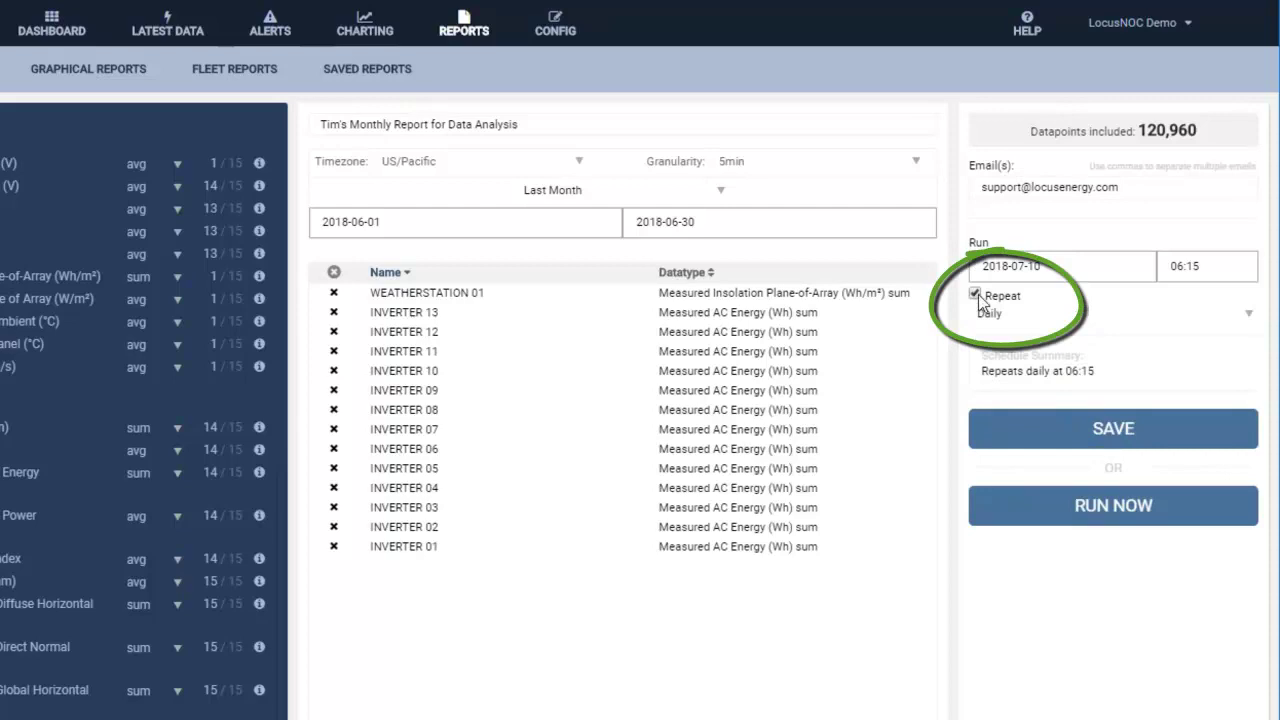
left_click(1248, 316)
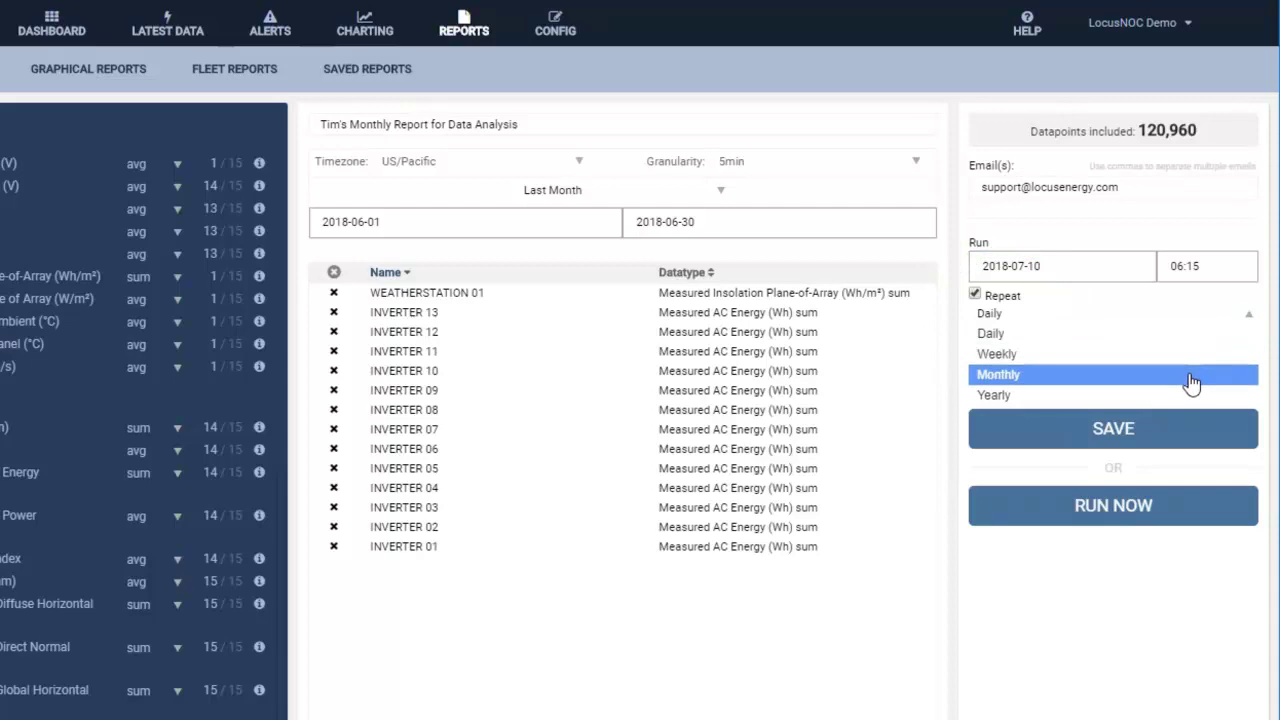
left_click(1192, 377)
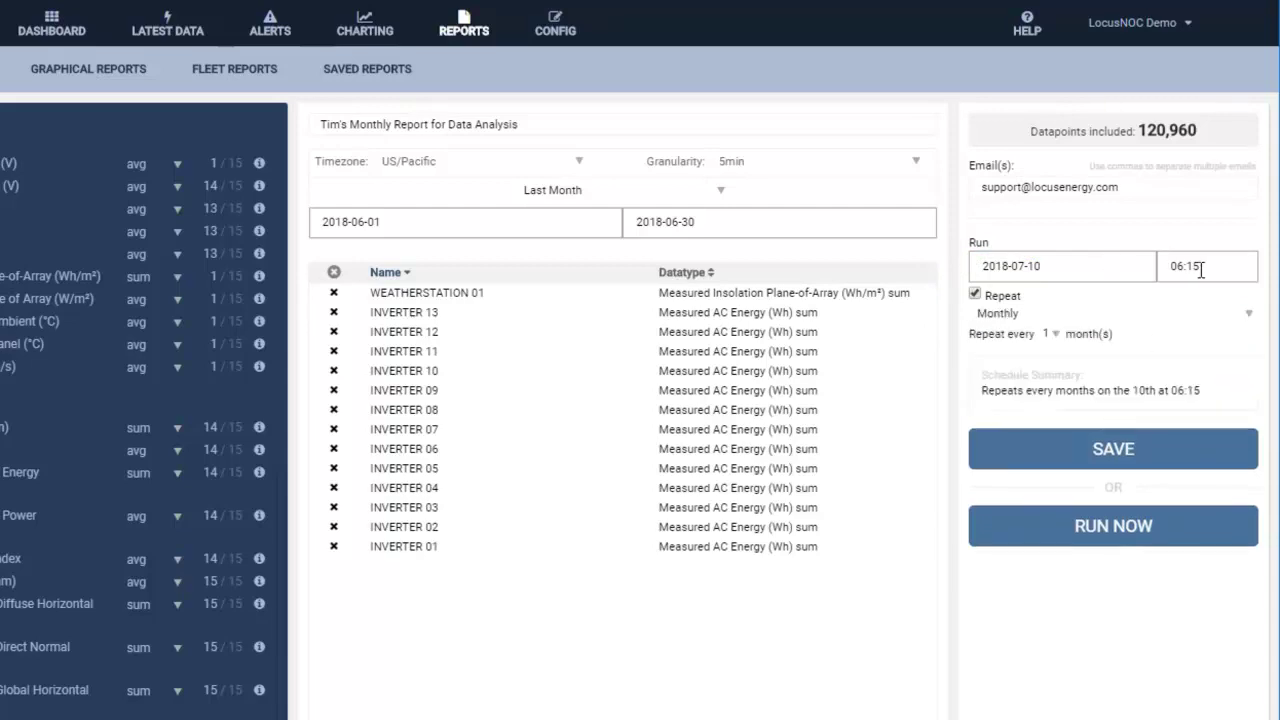
Set the first run to 2018-08-05 at 09:00.
left_click(1064, 268)
left_click(1138, 302)
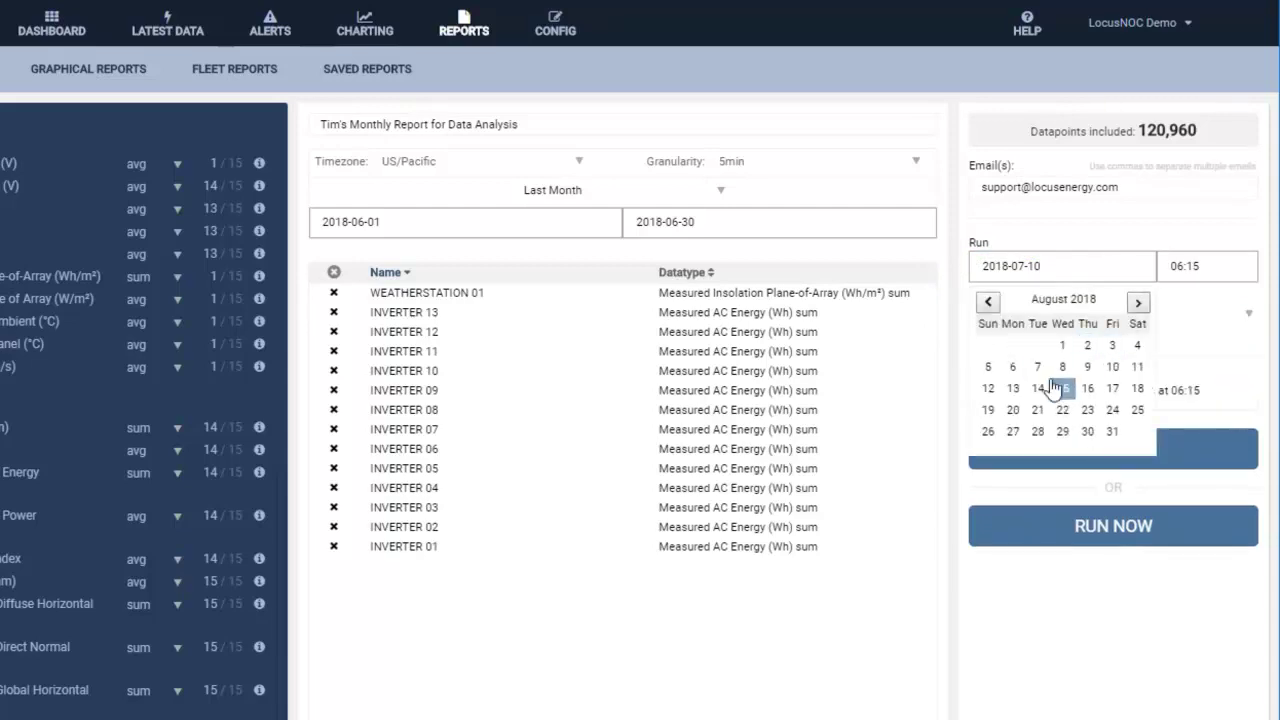
left_click(988, 366)
left_click_drag(1214, 263, 1157, 266)
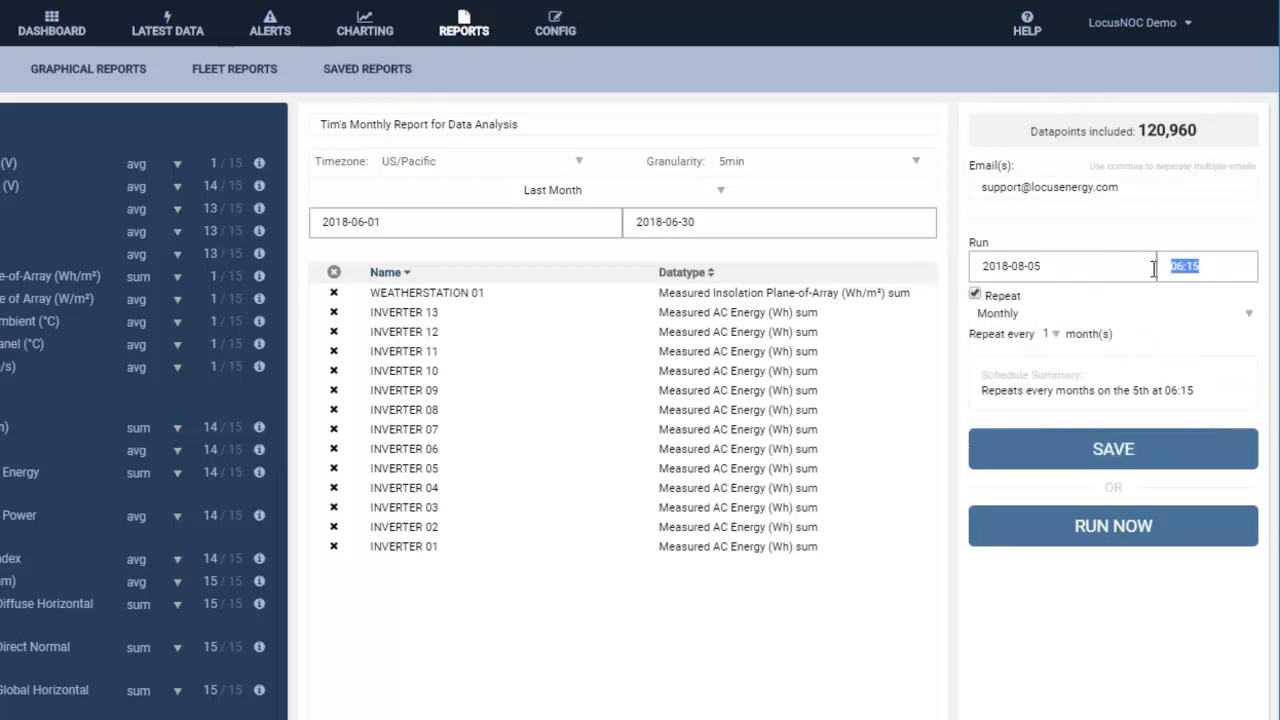
type("09:00")
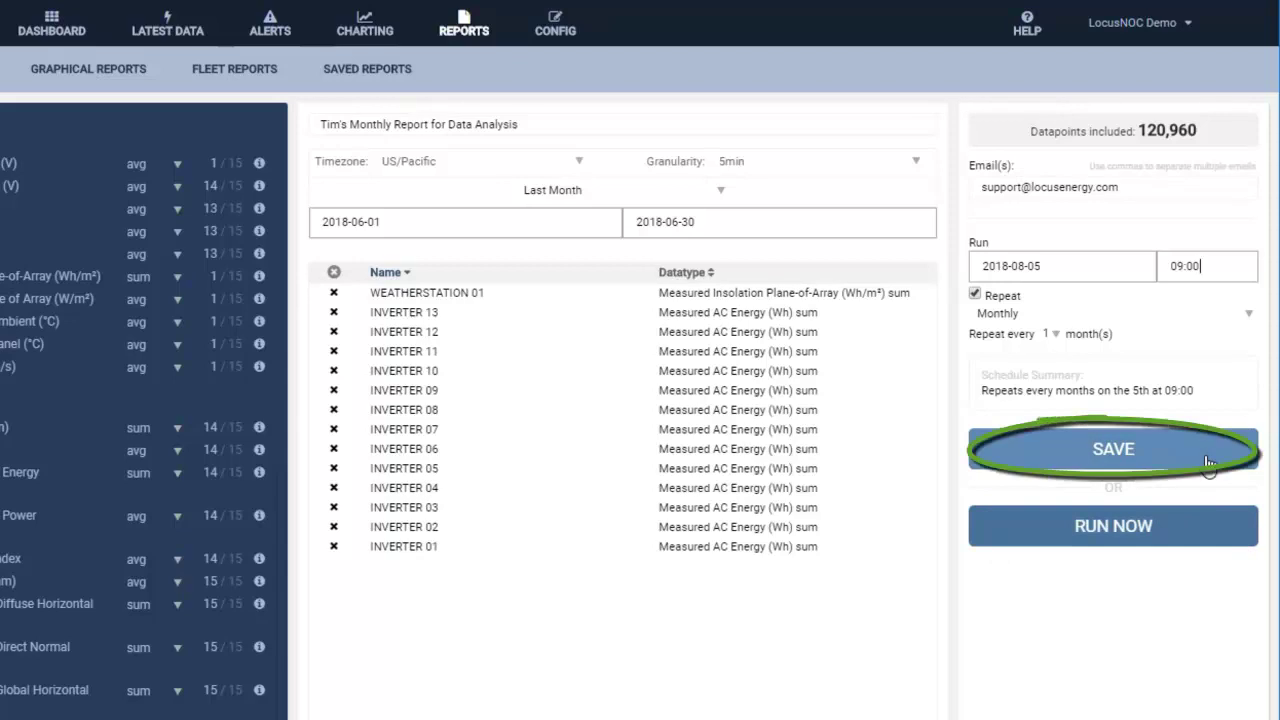
Save the monthly-scheduled extract, then reopen the new report from Saved Reports for editing.
left_click(1206, 460)
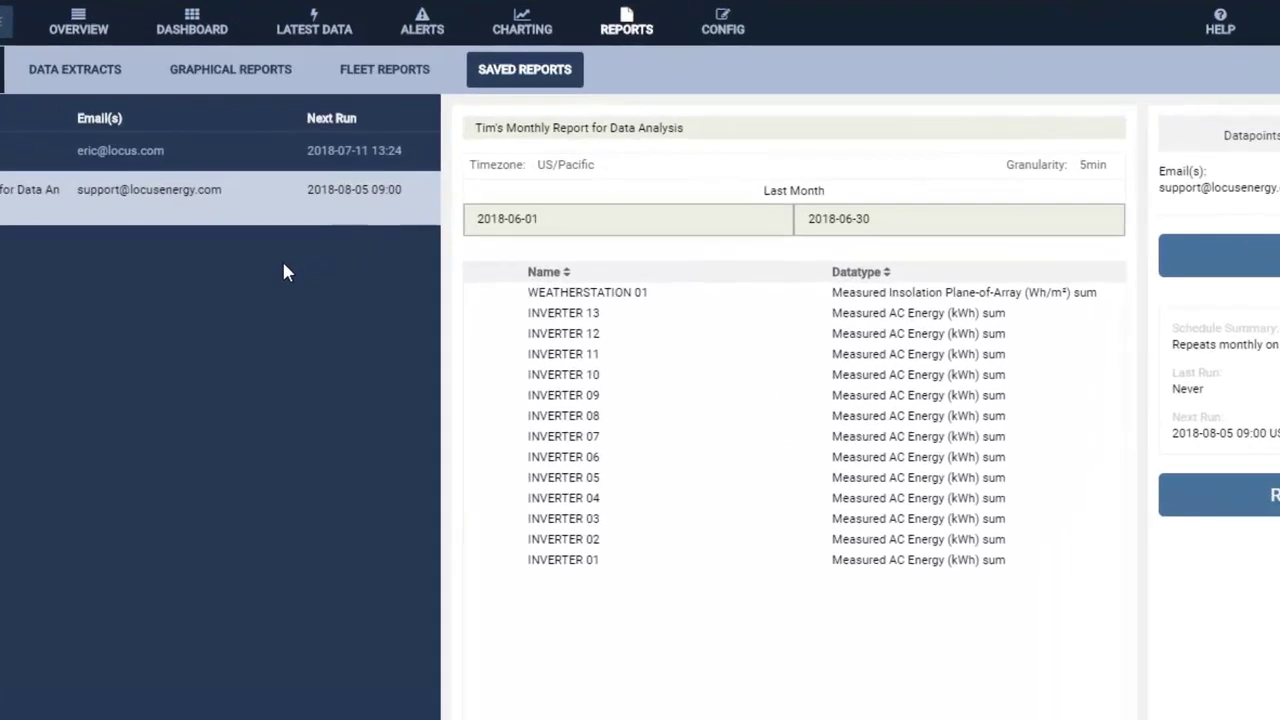
left_click(540, 78)
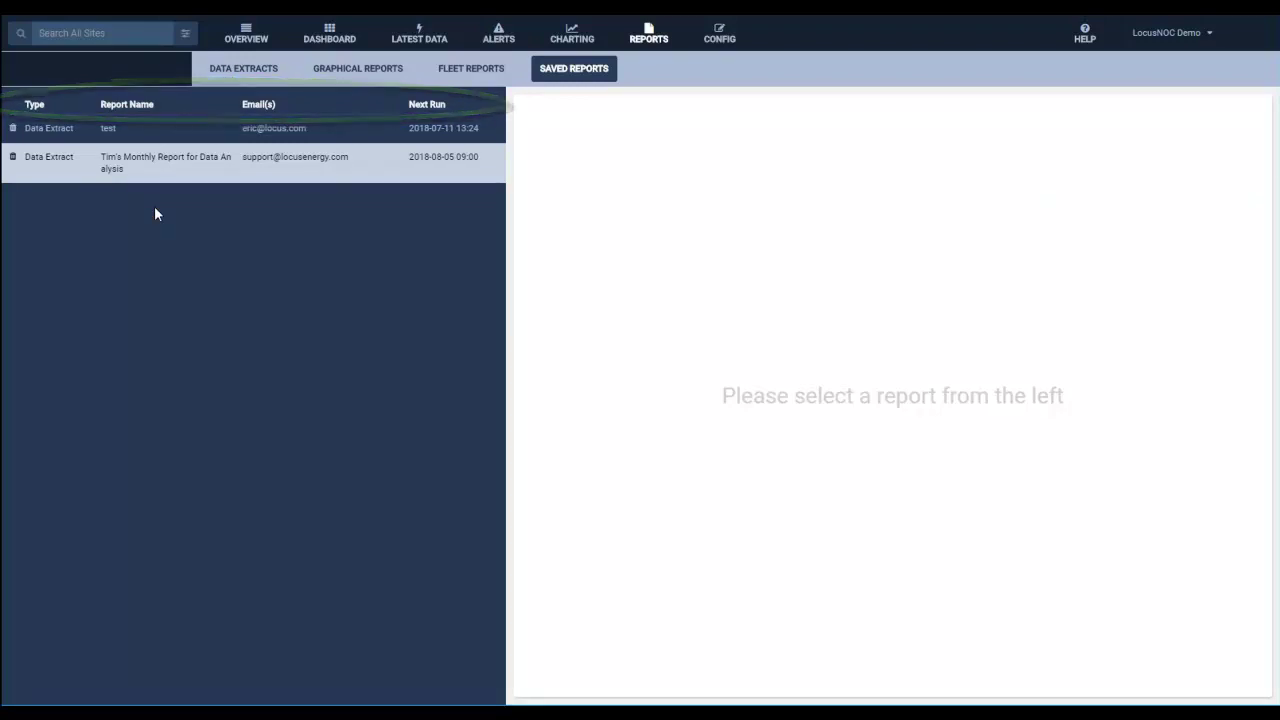
left_click(150, 170)
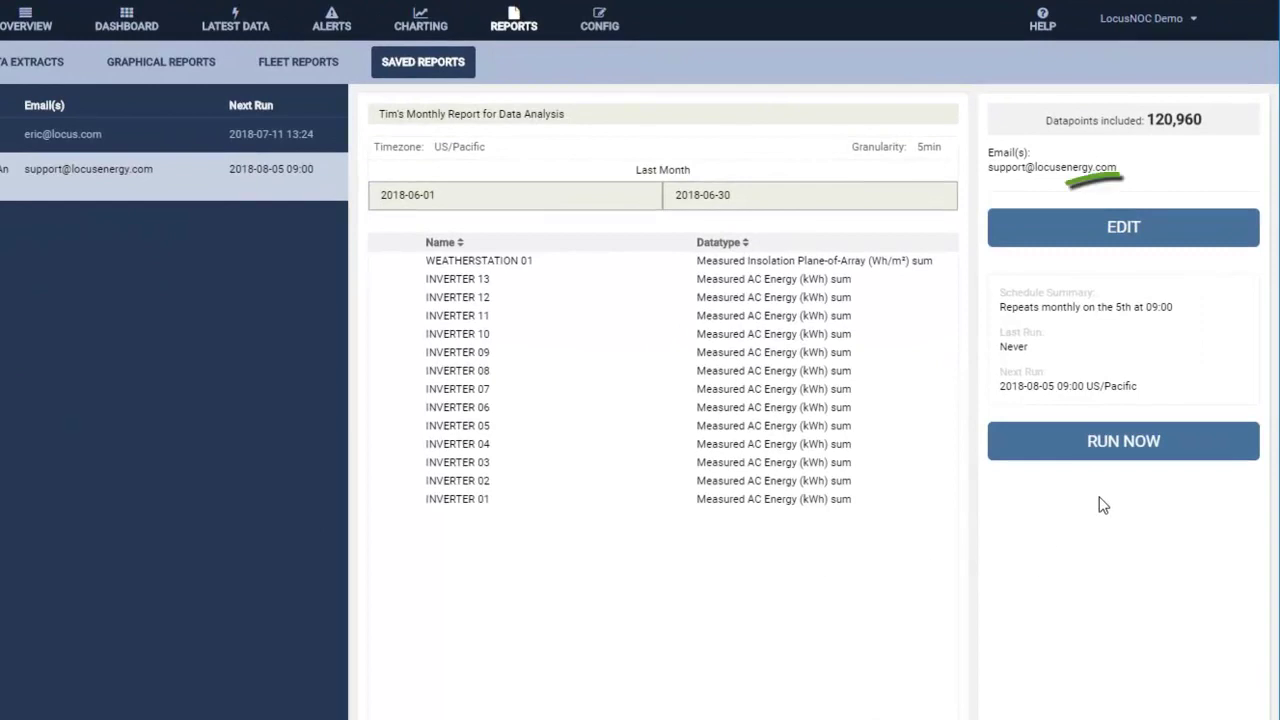
left_click(1124, 229)
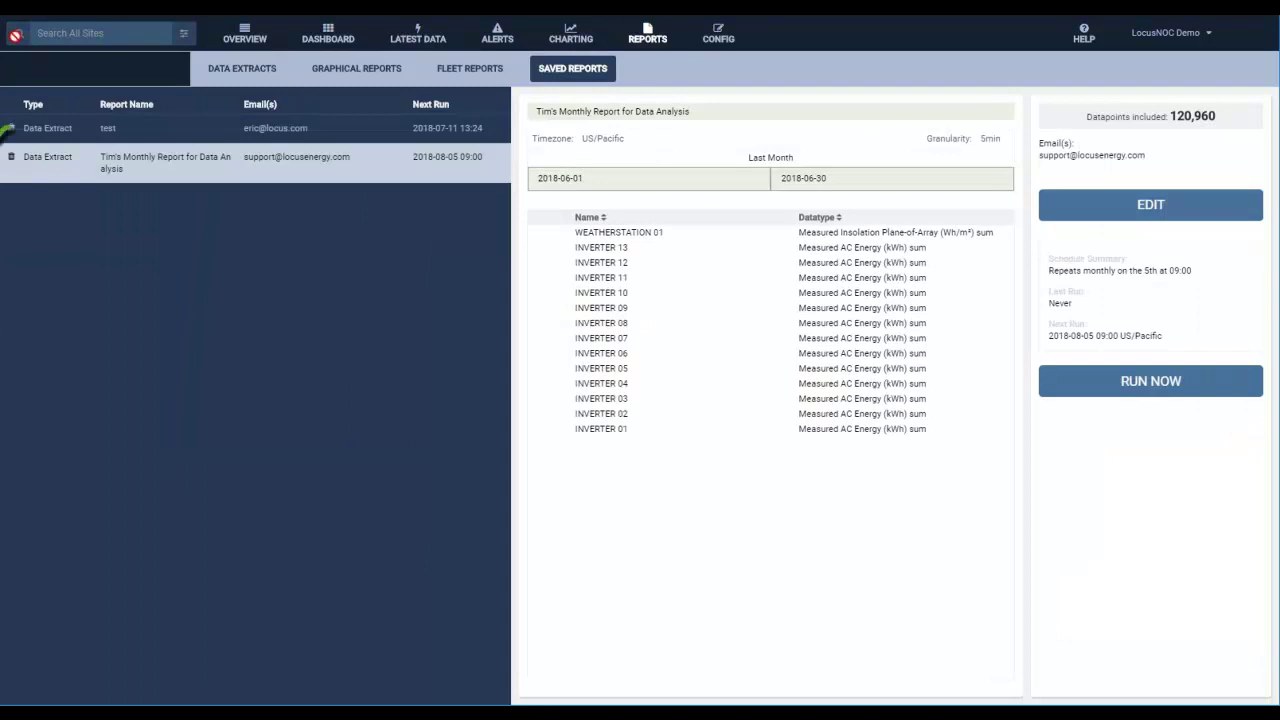
Start deleting the monthly data-analysis report from the Saved Reports list.
left_click(11, 158)
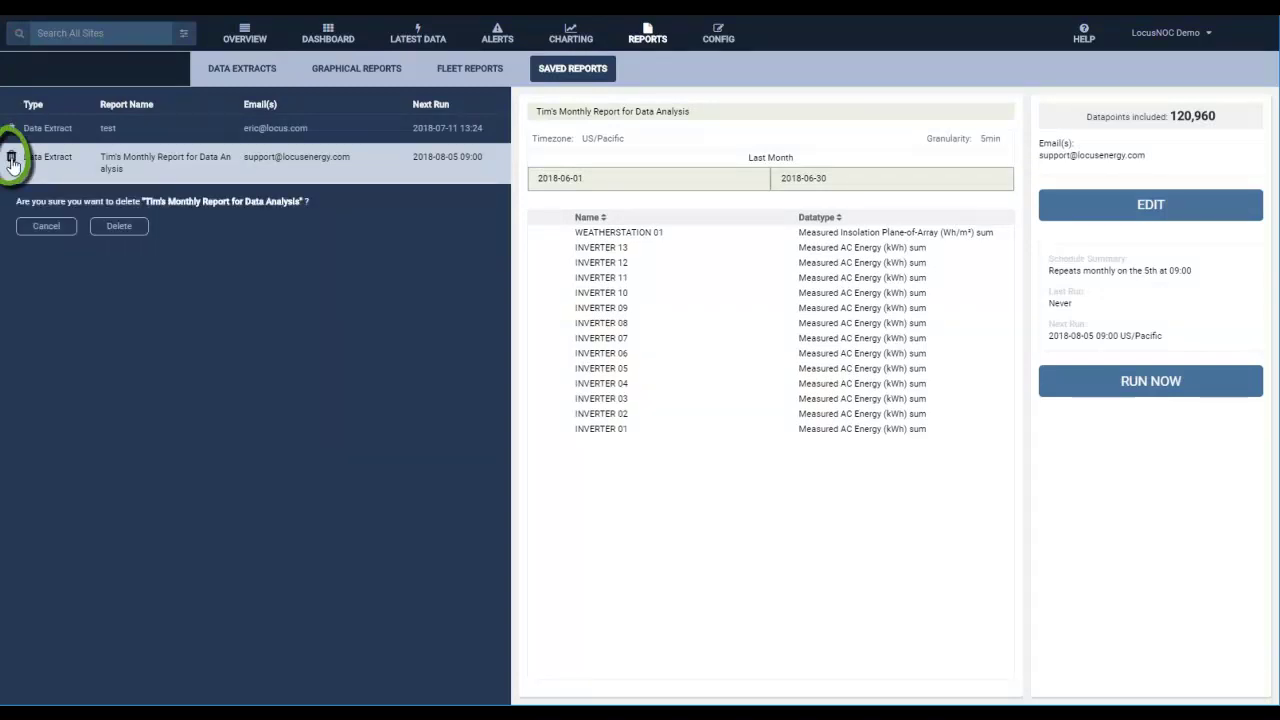